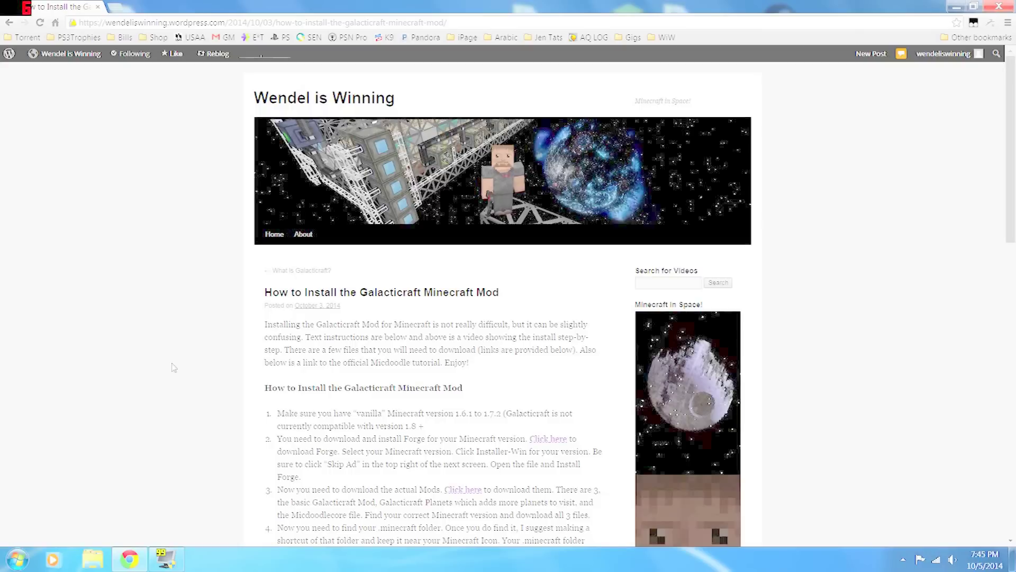
Step: Highlight the supported versions, unsupported 1.8 and 1.7.2 in the guide, then bring up the step 2 link's menu
scroll(174, 367, "down", 3)
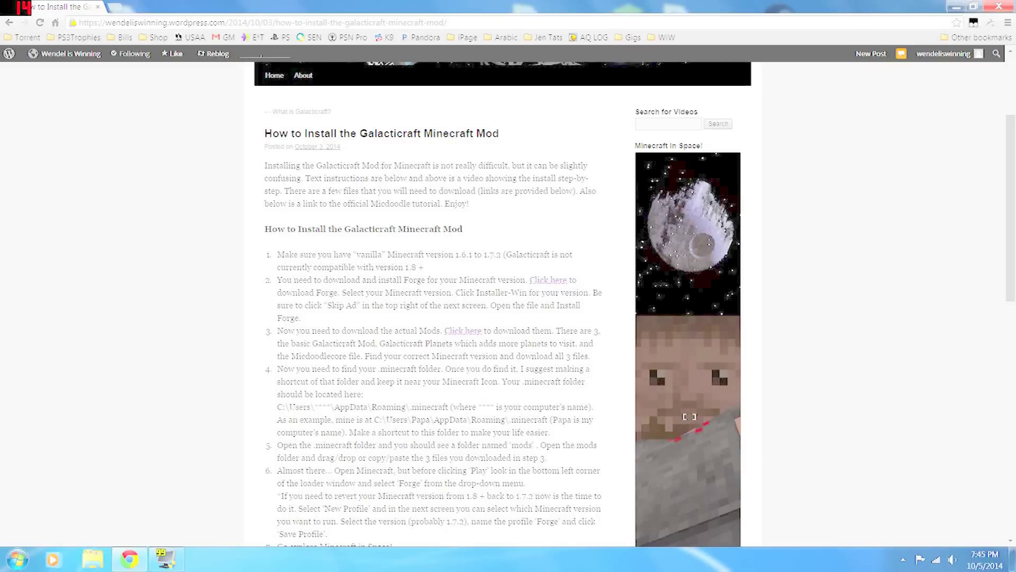
left_click_drag(455, 255, 502, 254)
left_click_drag(406, 267, 418, 267)
left_click_drag(482, 254, 506, 254)
left_click_drag(466, 292, 471, 292)
left_click(505, 302)
right_click(551, 285)
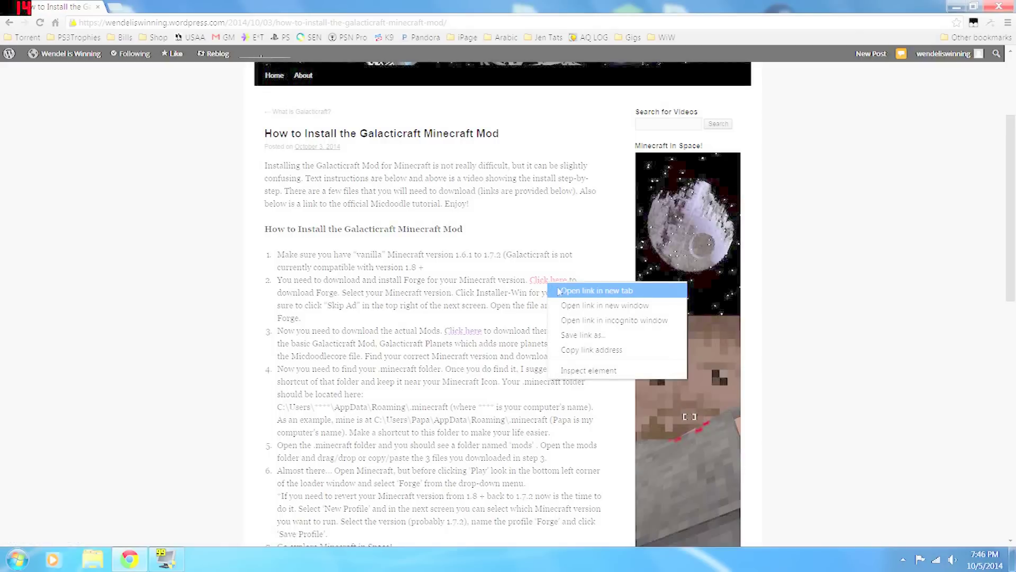
Step: Open the Forge downloads page in a new tab and follow the Latest 1.7.10 Installer-Win link
left_click(558, 291)
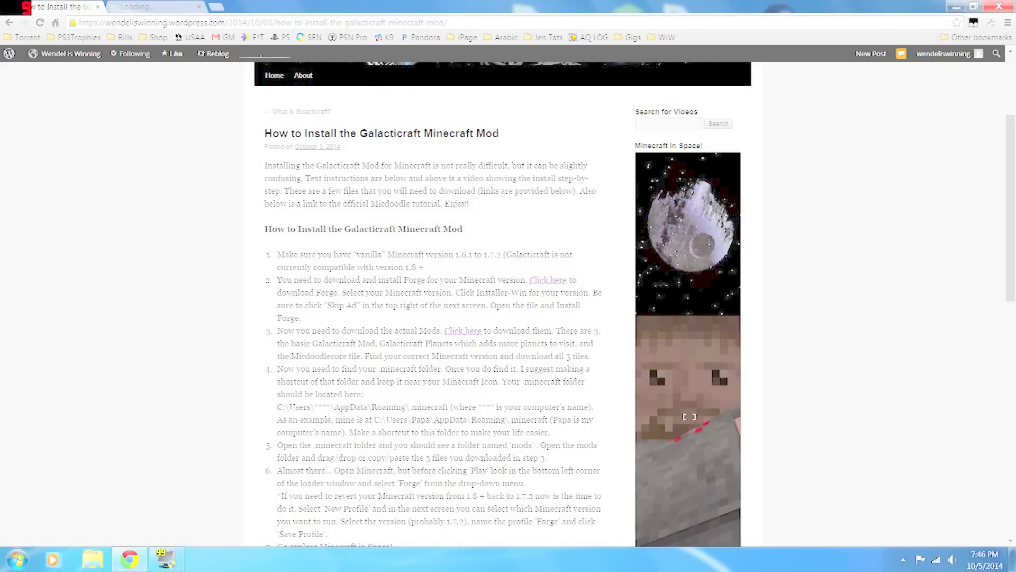
left_click(160, 6)
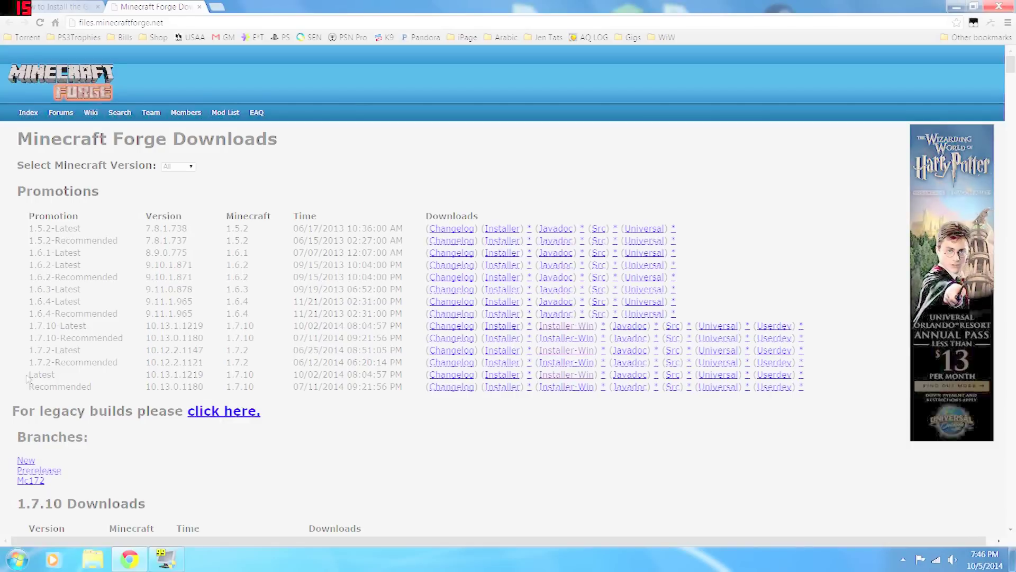
left_click_drag(28, 374, 810, 374)
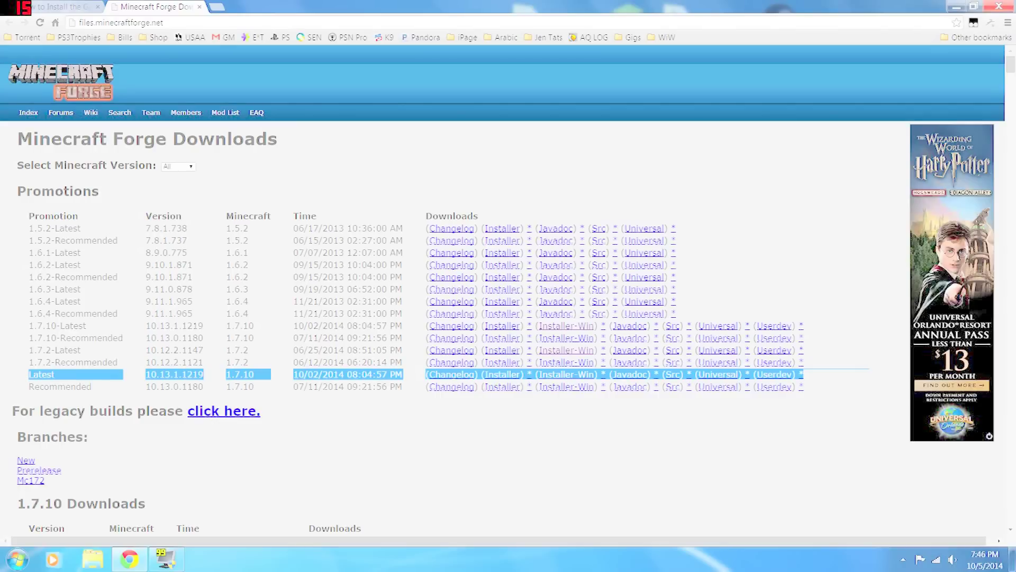
left_click(583, 419)
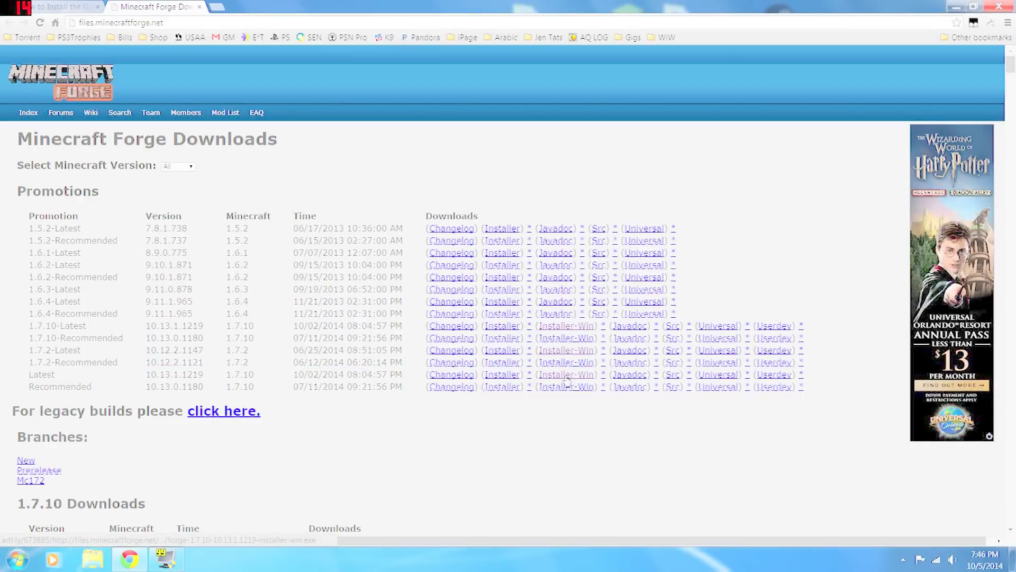
left_click(566, 375)
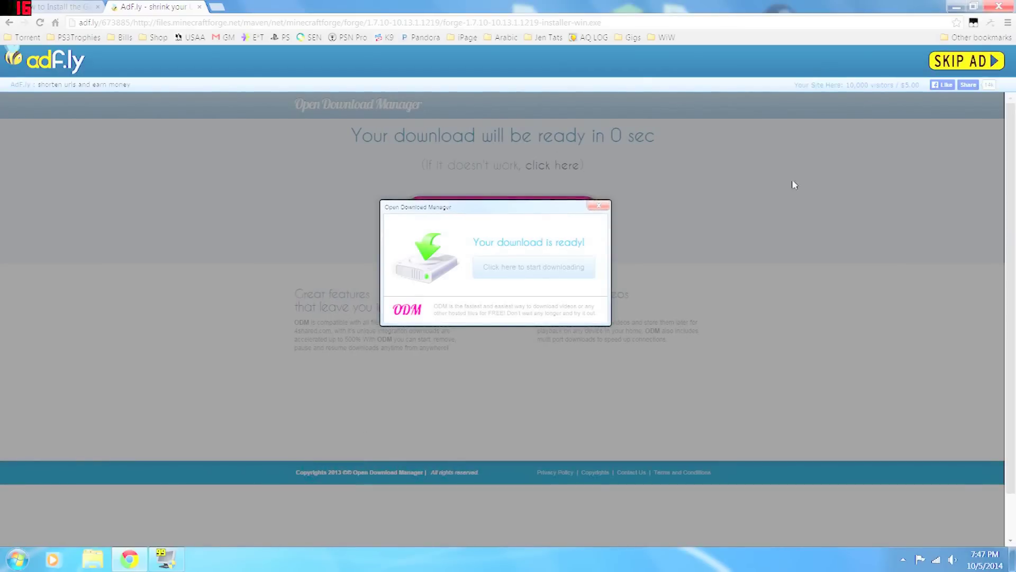
Step: Skip the adf.ly ad and run the downloaded Forge 1.7.10-10.13.1.1219 Windows installer
left_click(961, 63)
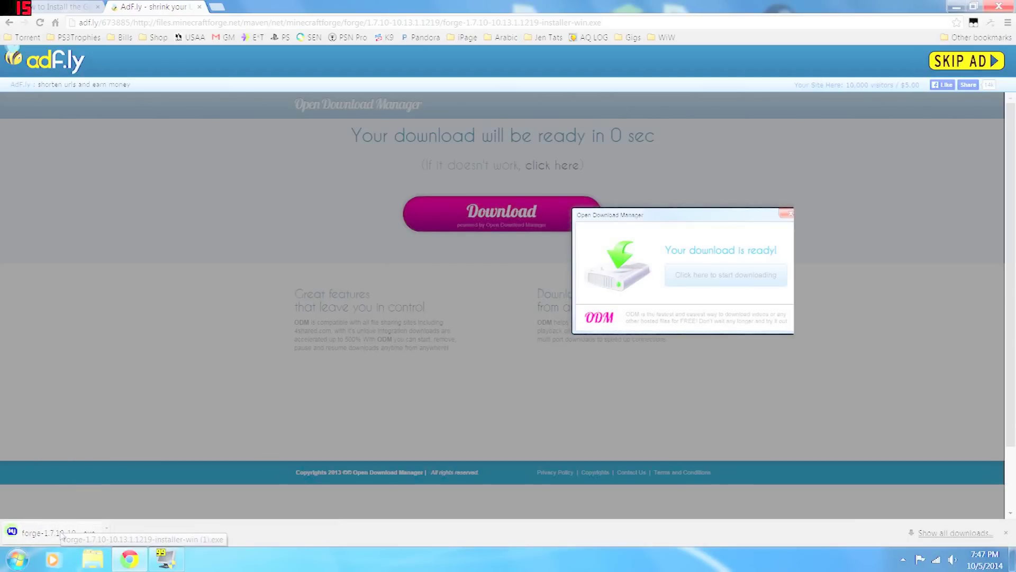
left_click(53, 534)
left_click(51, 533)
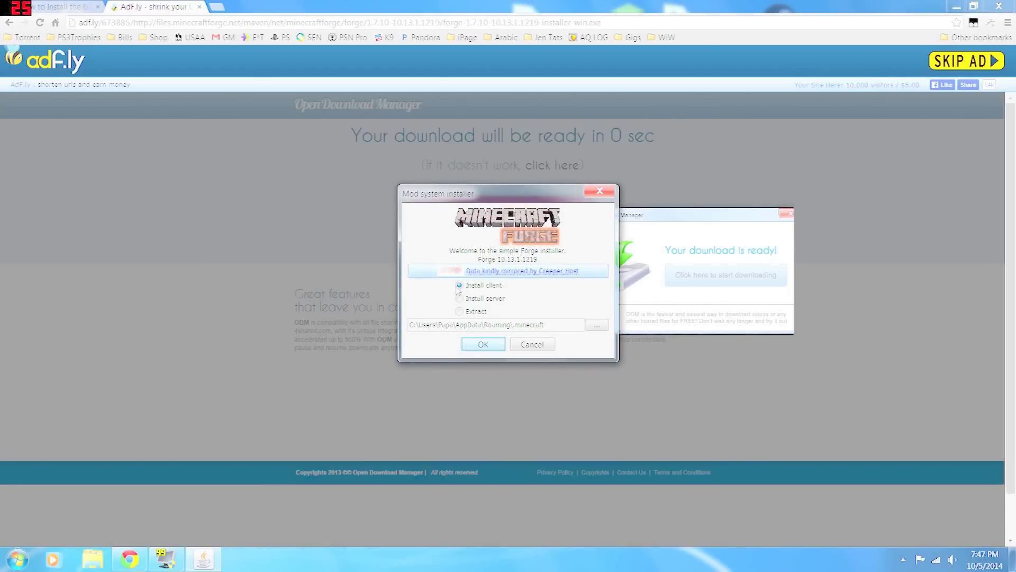
Step: Install the Forge 10.13.1.1219 client, dismiss the completion message, and close the ad tab
left_click(482, 345)
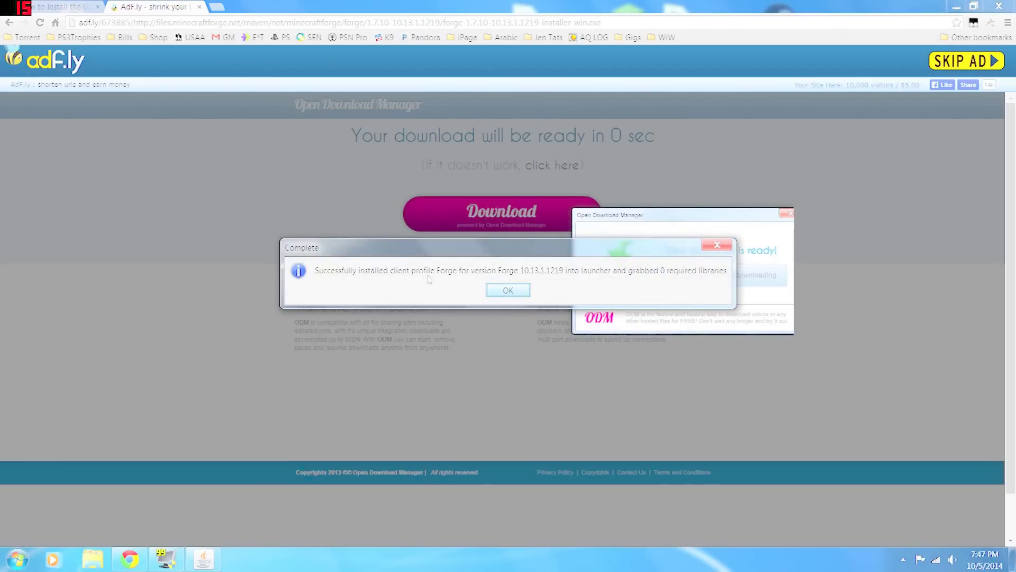
left_click(505, 292)
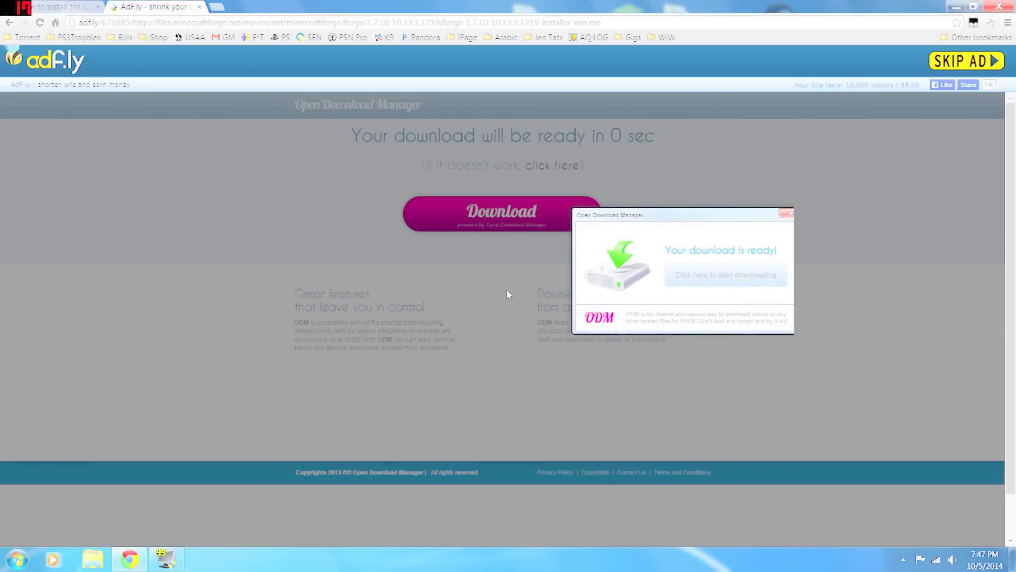
left_click(199, 7)
left_click(200, 7)
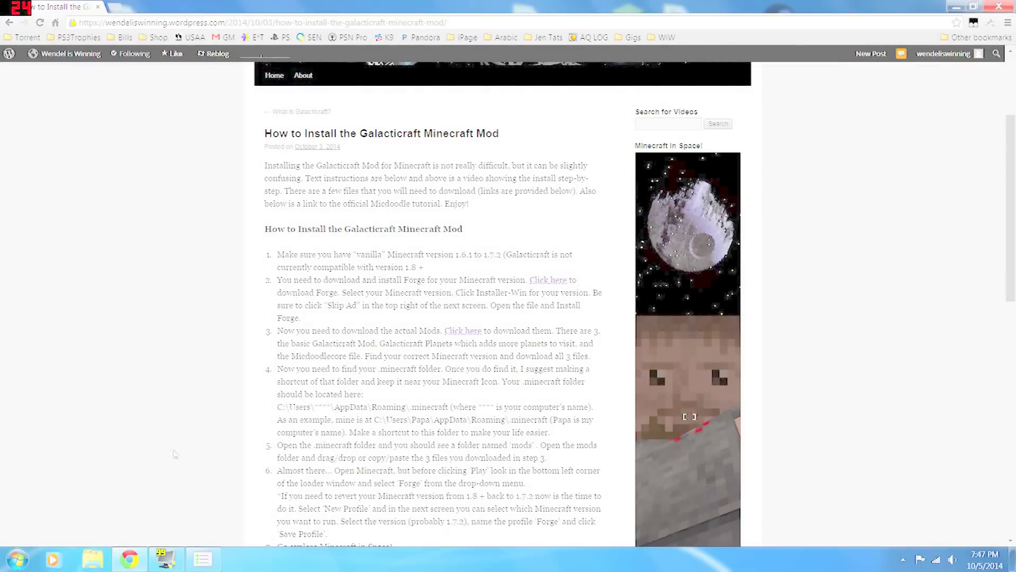
Step: Confirm in Program Compatibility Assistant that the Forge installer installed correctly
left_click(203, 558)
left_click(459, 297)
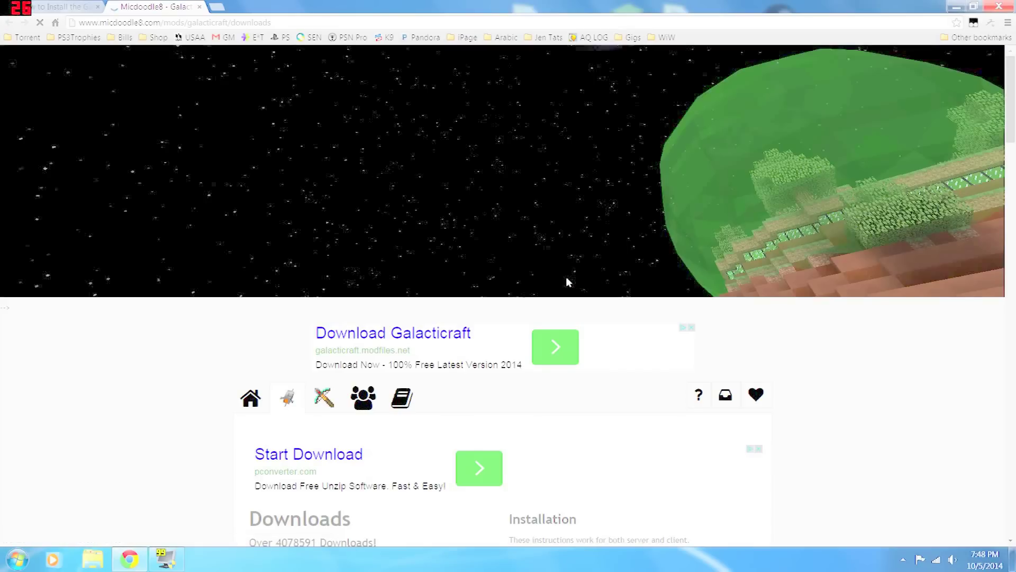
Step: Open the MicdoodleCore-BETA-1.7-3.0.4.210.jar download page from the Latest 1.7.2/1.7.10 row
scroll(160, 402, "down", 5)
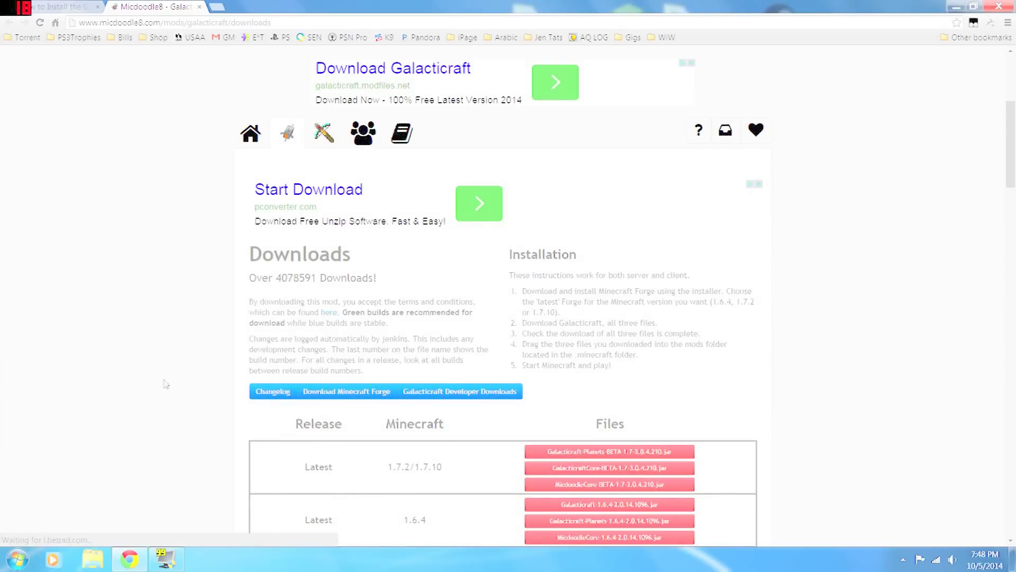
scroll(165, 386, "down", 3)
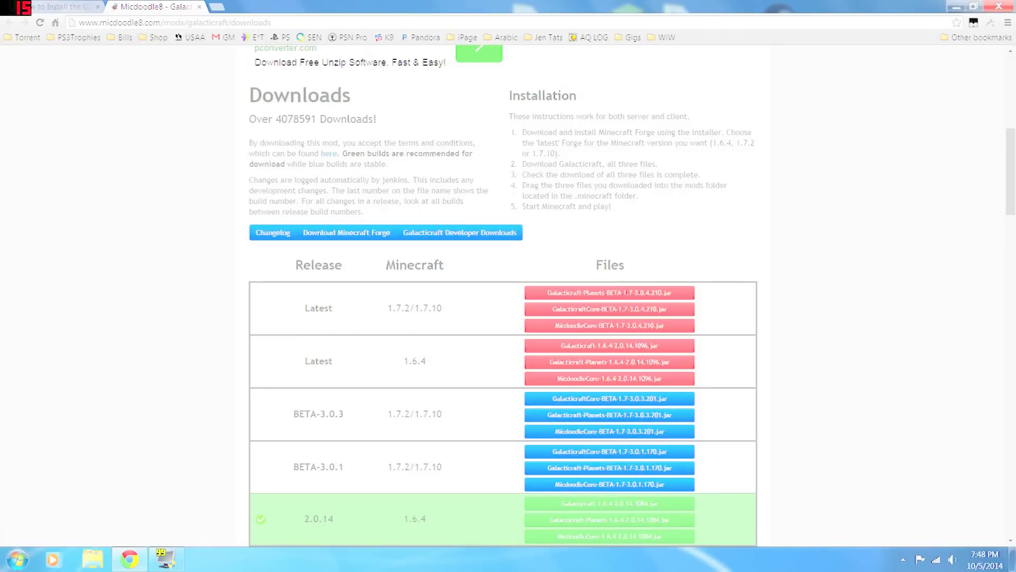
left_click_drag(415, 308, 442, 308)
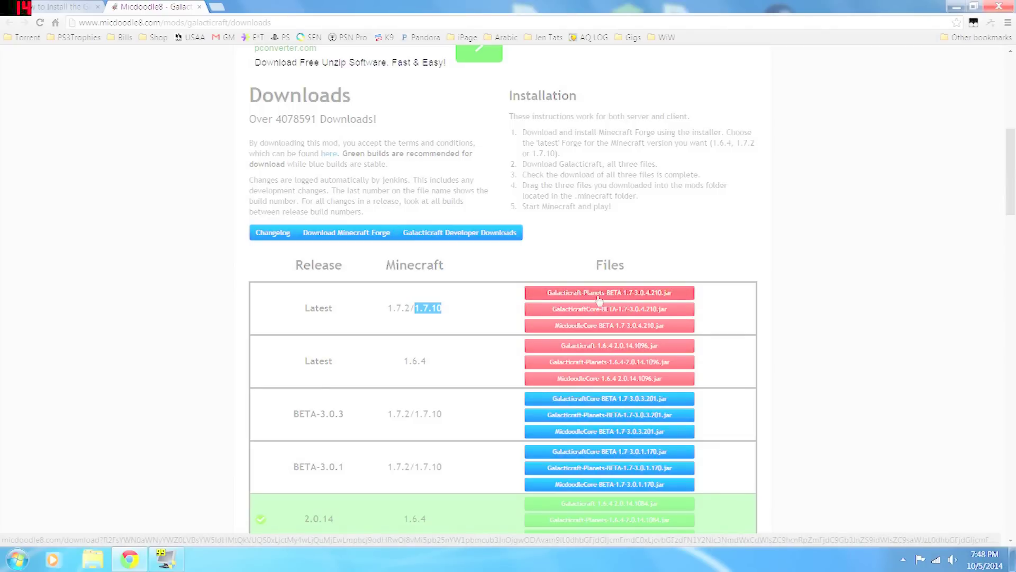
left_click(567, 327)
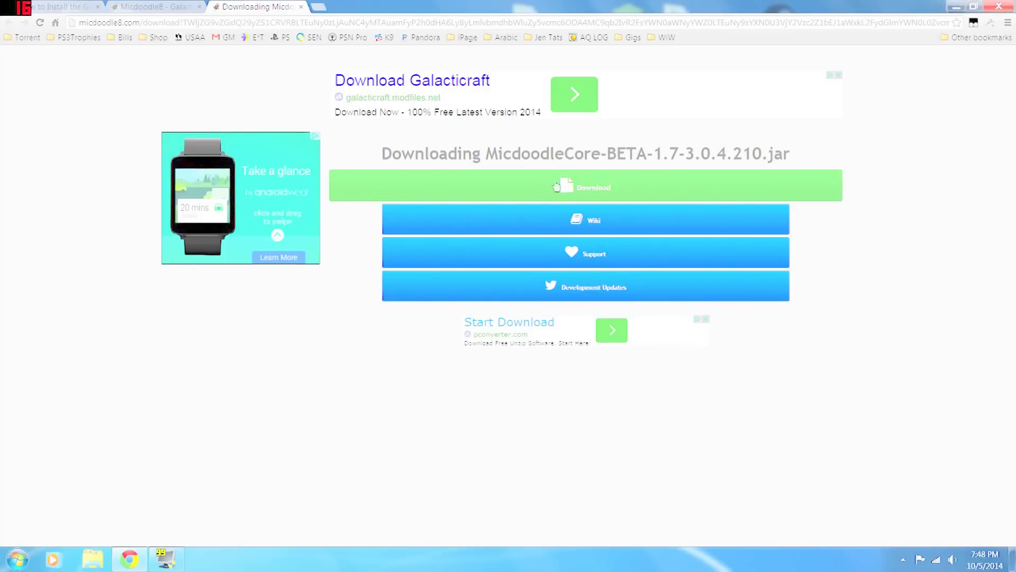
Step: Download and keep the MicdoodleCore jar, then close its download tab
left_click(565, 191)
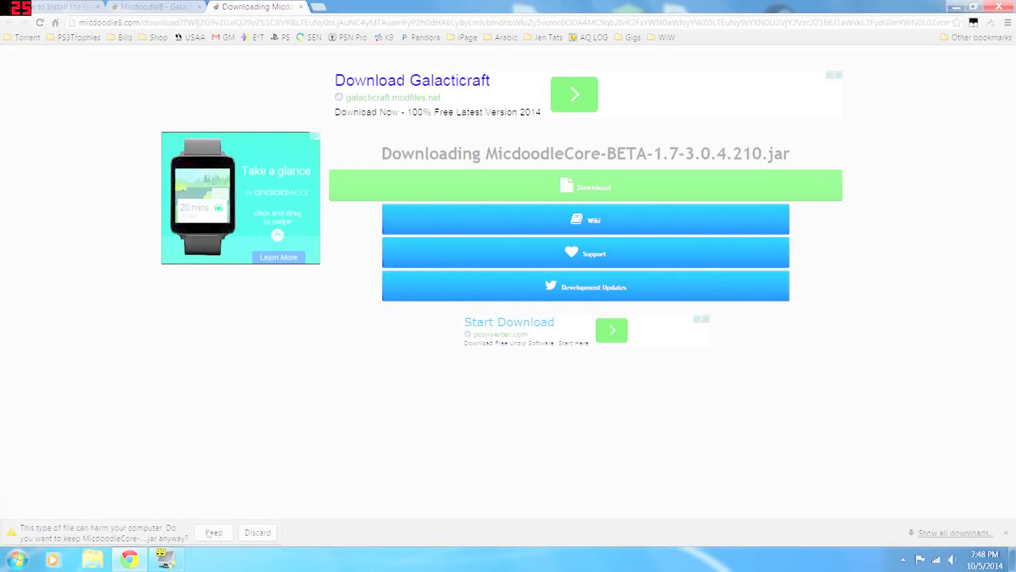
left_click(212, 532)
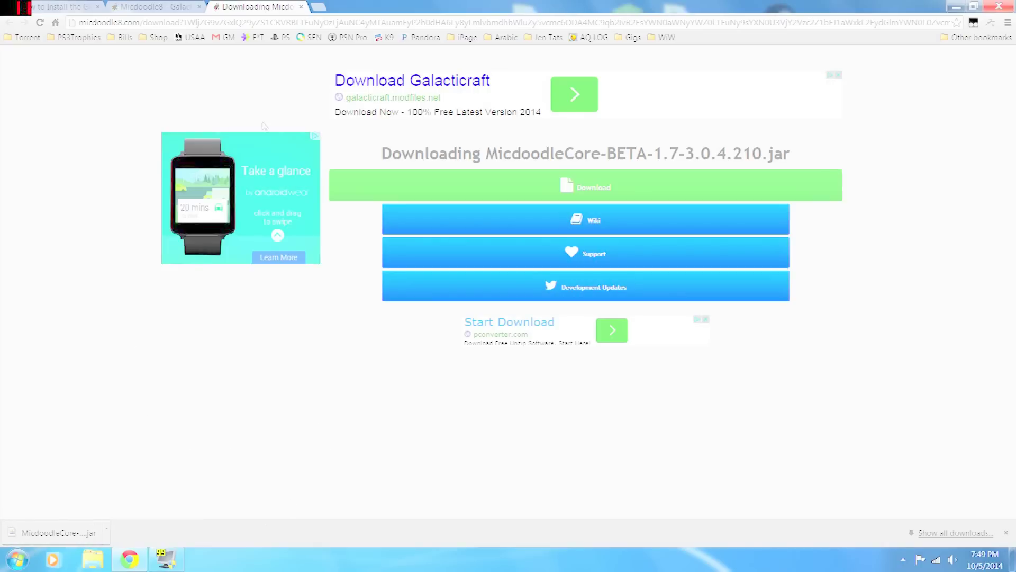
left_click(301, 7)
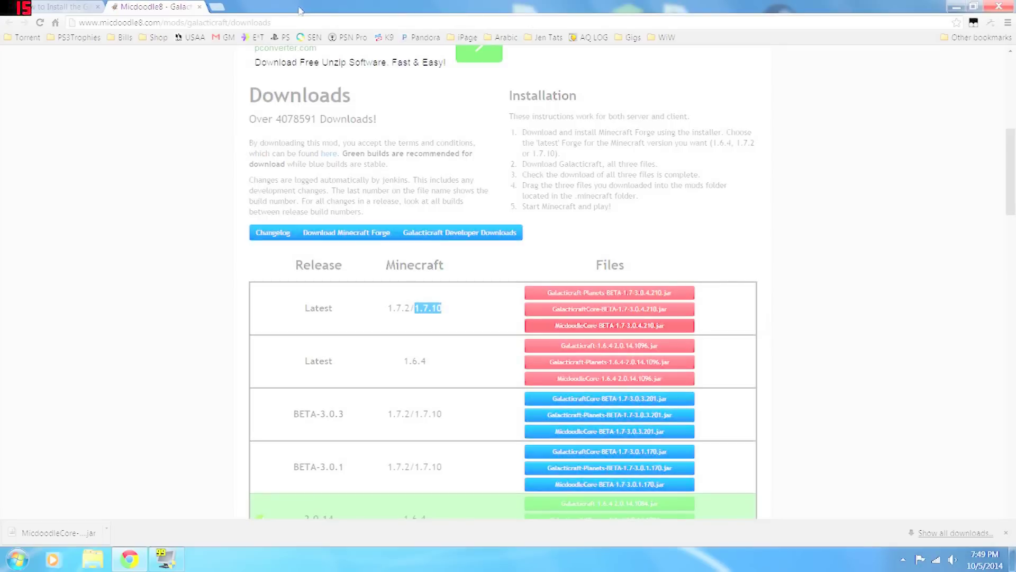
Step: Fetch GalacticraftCore, then download and keep Galacticraft-Planets-BETA-1.7-3.0.4.210.jar
left_click(579, 311)
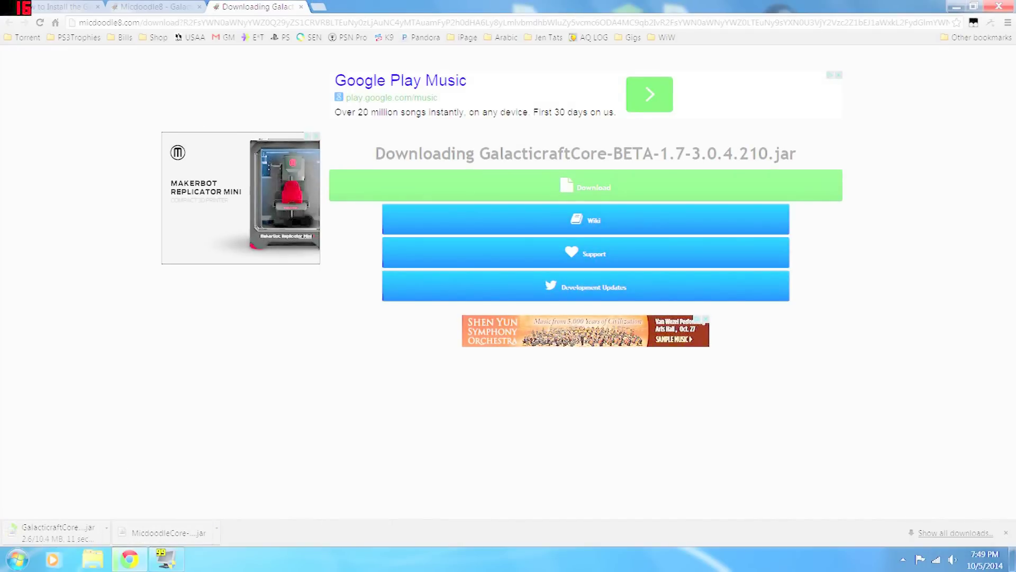
left_click(300, 6)
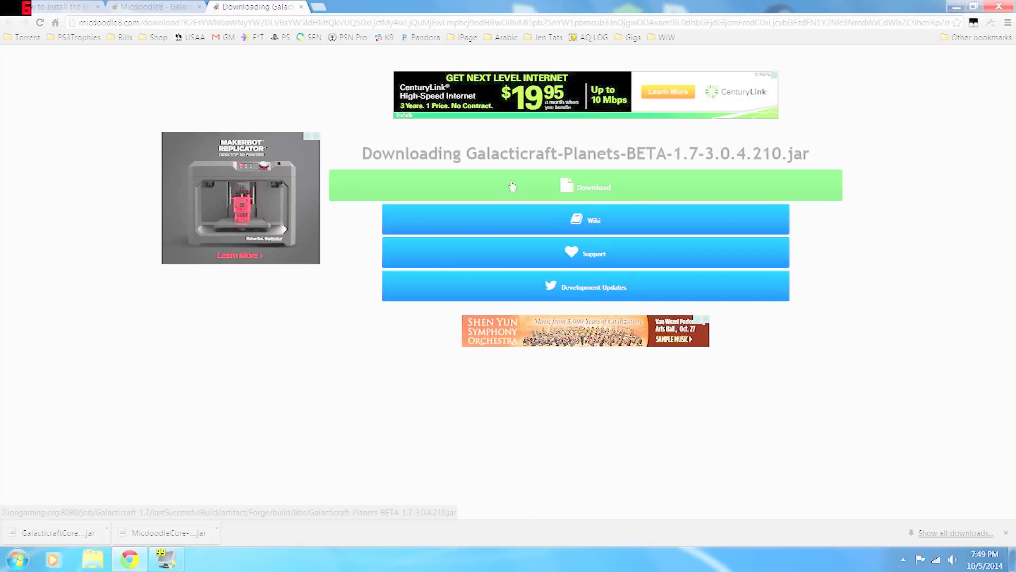
left_click(512, 186)
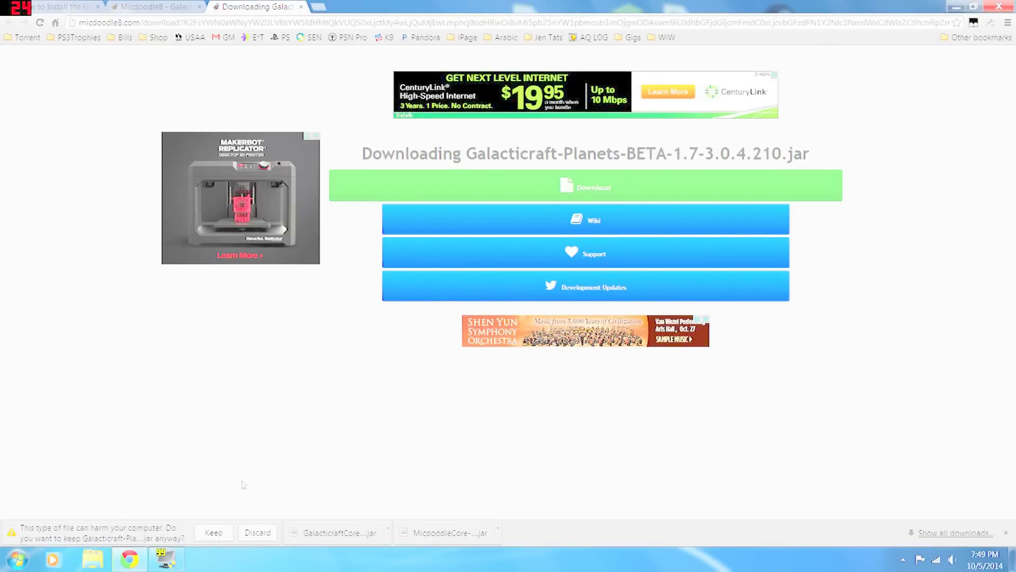
left_click(213, 532)
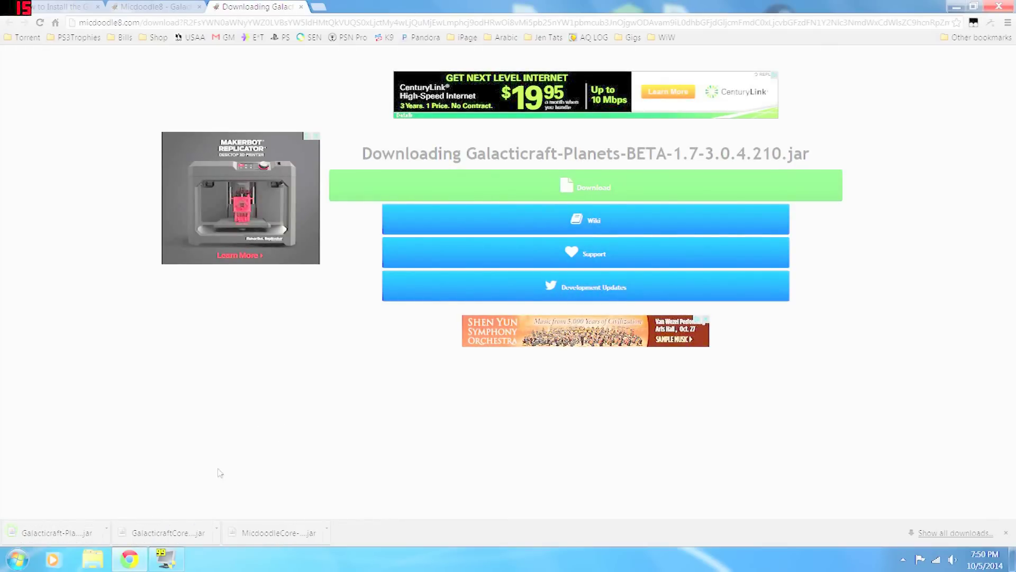
left_click(217, 531)
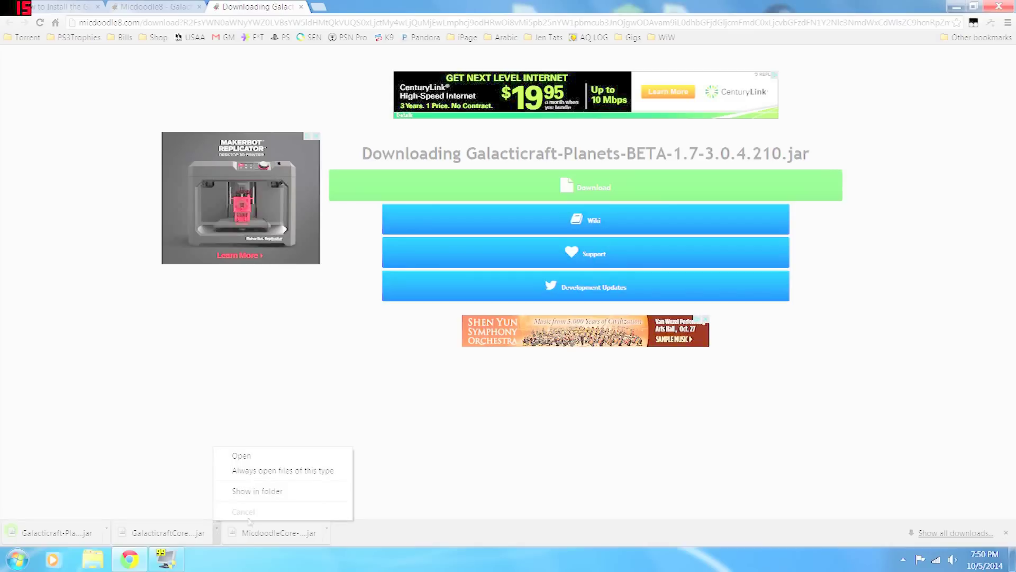
Step: Show the jars in their folder, close extra tabs, highlight '.minecraft' in step 4, minimize Chrome
left_click(269, 492)
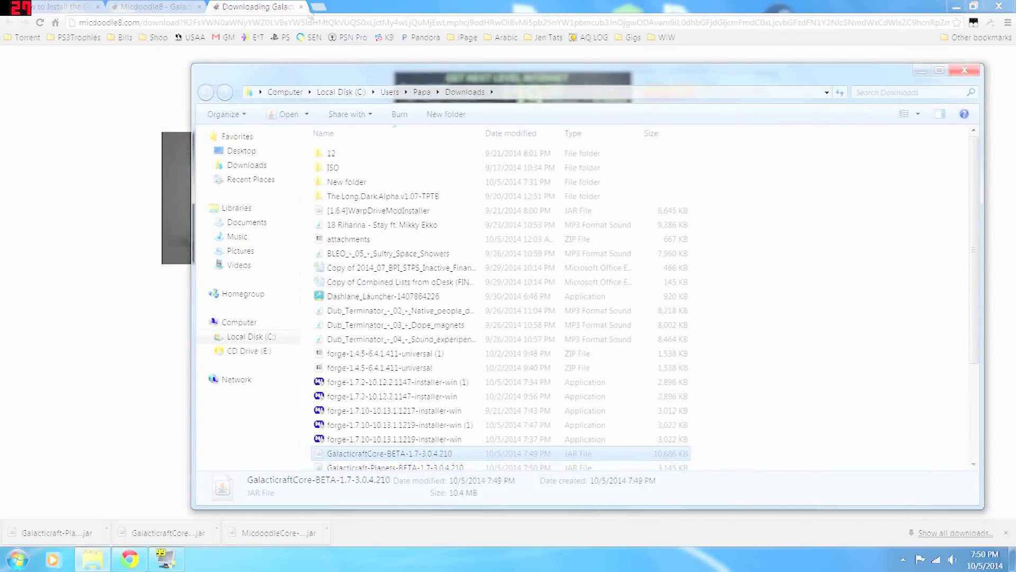
left_click(300, 7)
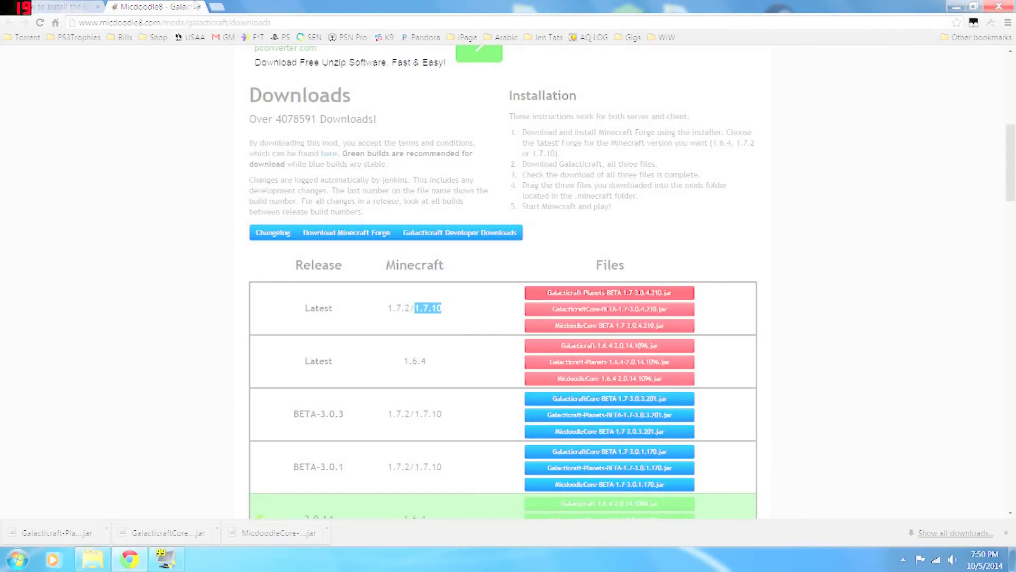
left_click(200, 7)
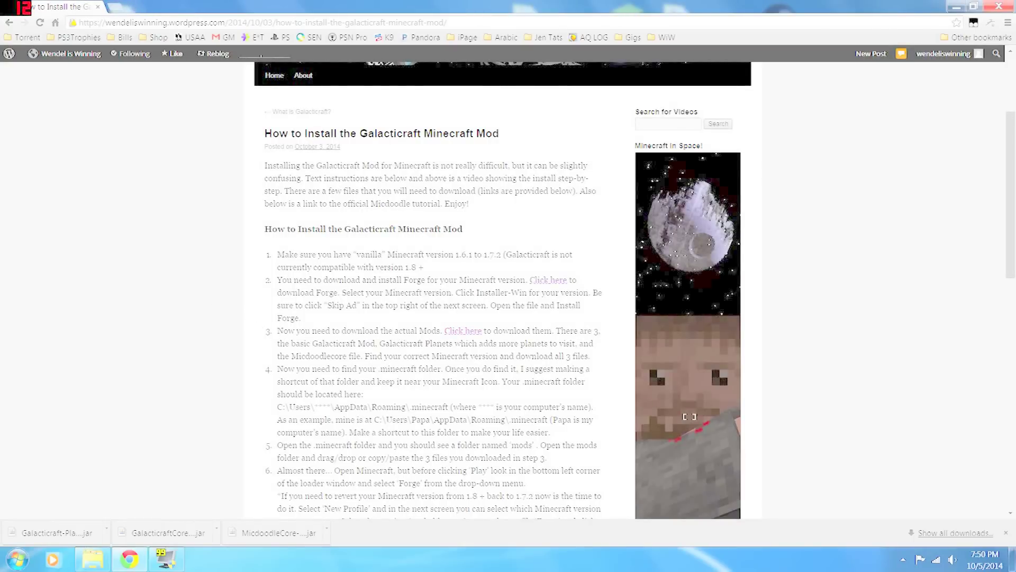
left_click_drag(375, 369, 418, 369)
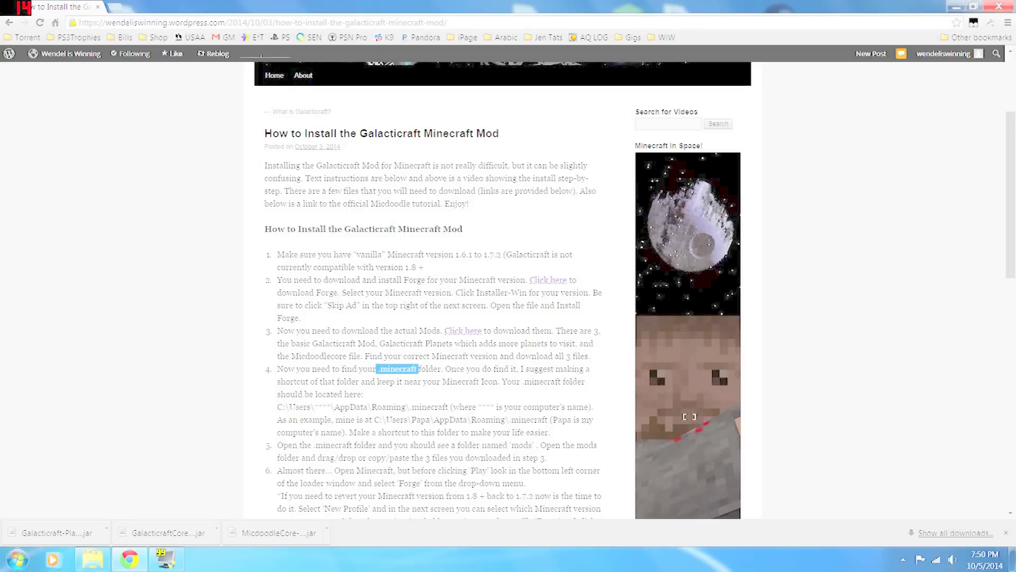
left_click(956, 8)
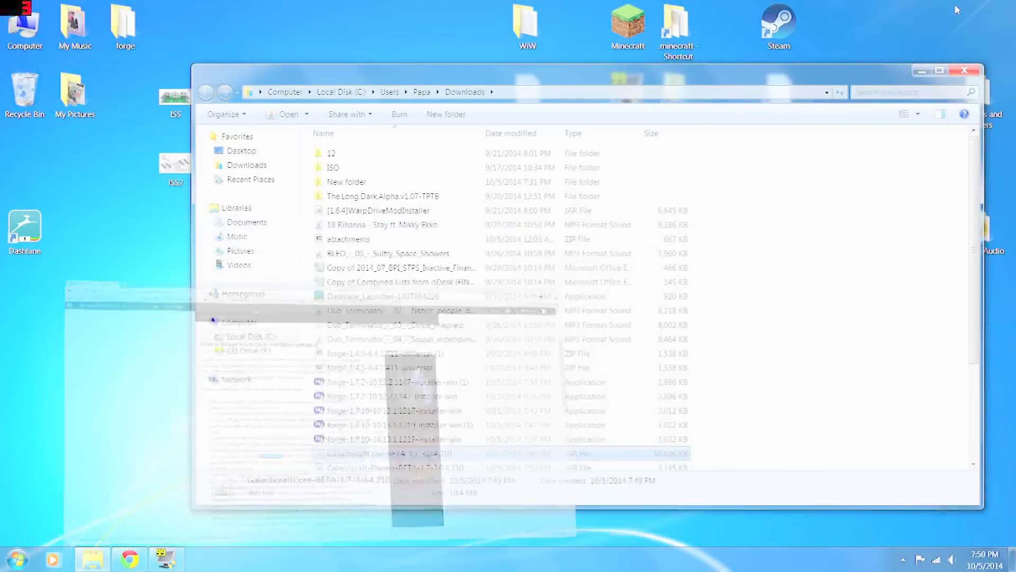
Step: Hide the Downloads window and browse Computer > Local Disk (C:) > Users to the user's profile folder
left_click(921, 70)
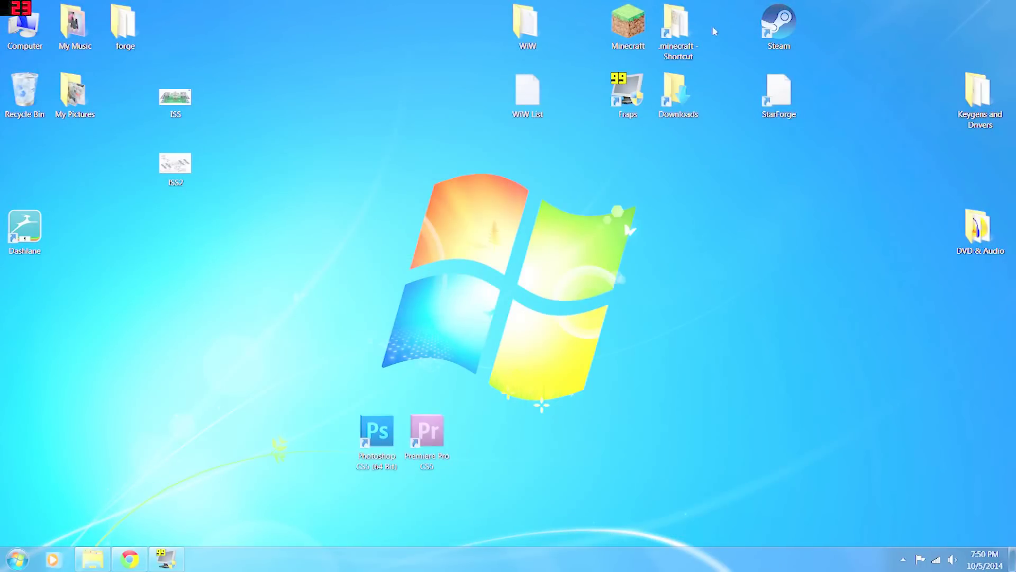
left_click(682, 33)
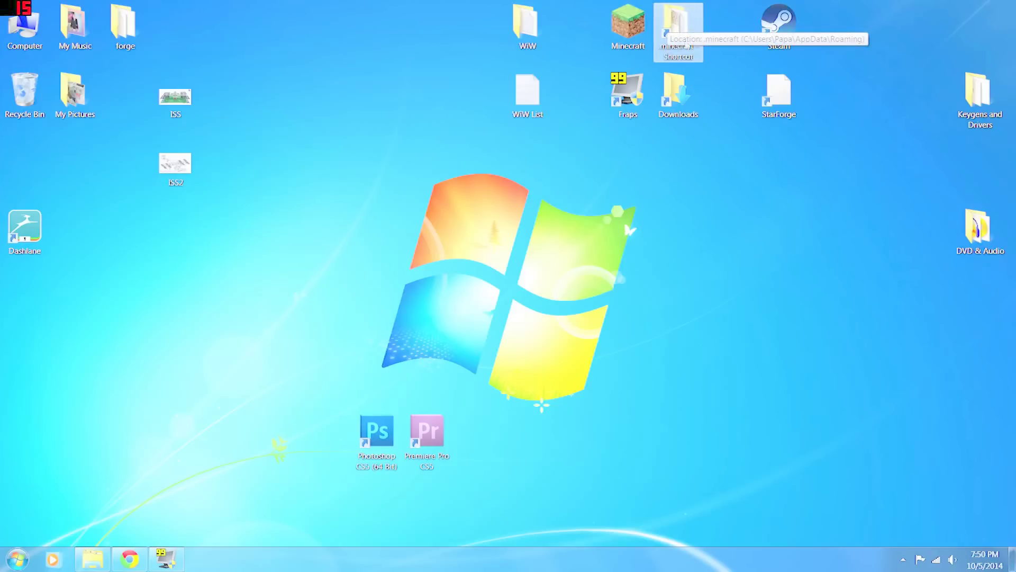
left_click(291, 279)
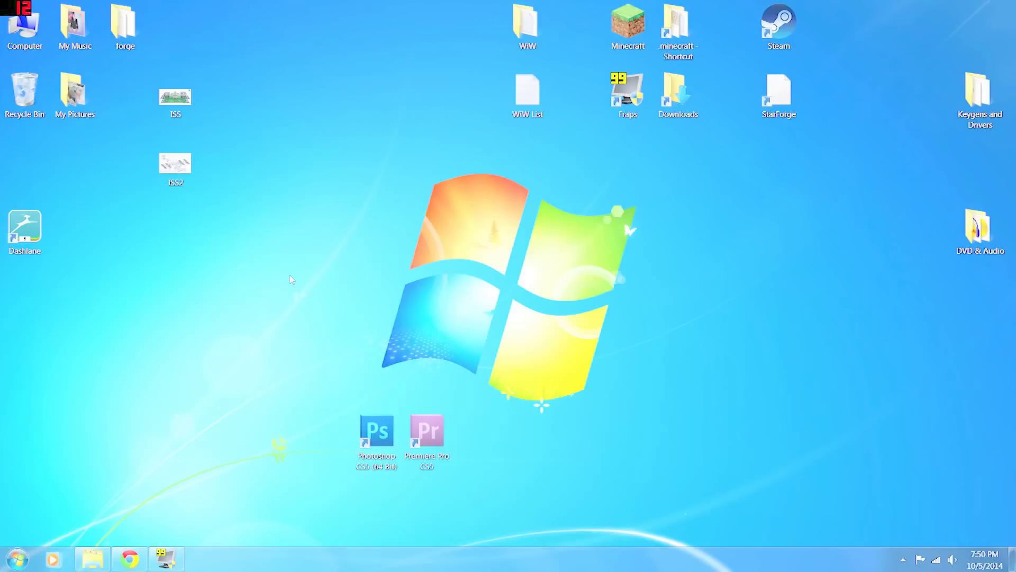
double_click(20, 40)
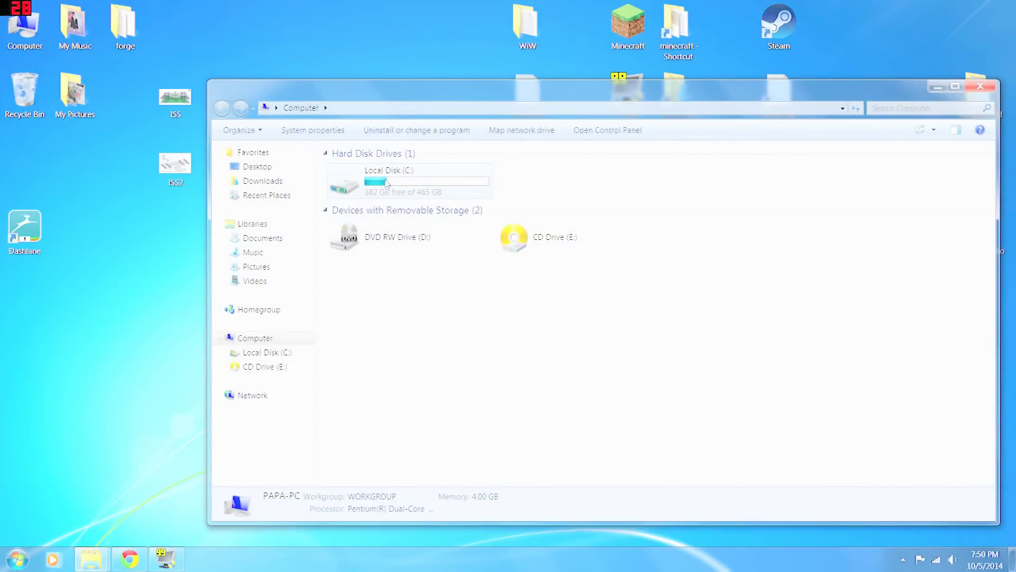
double_click(386, 183)
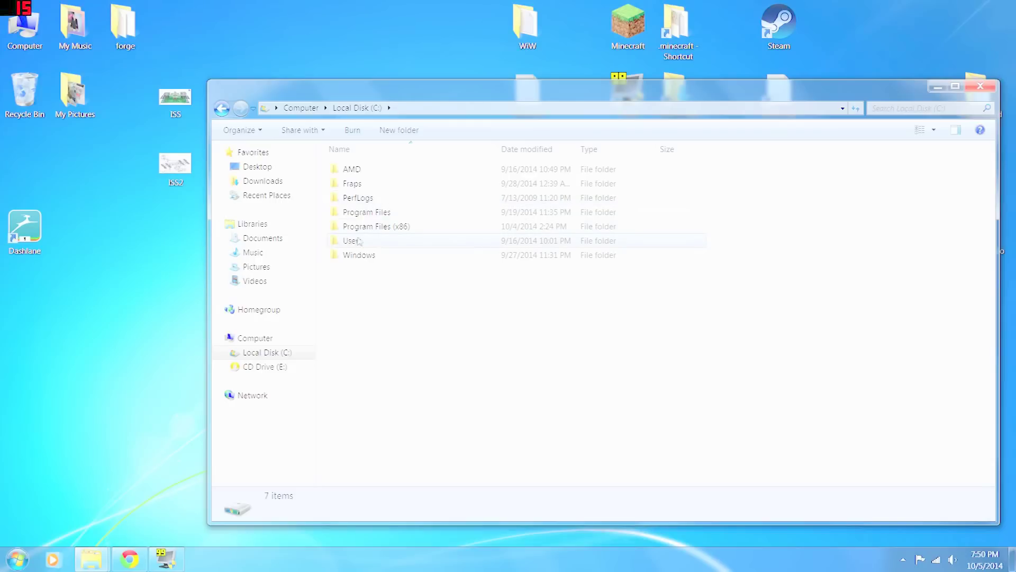
double_click(352, 240)
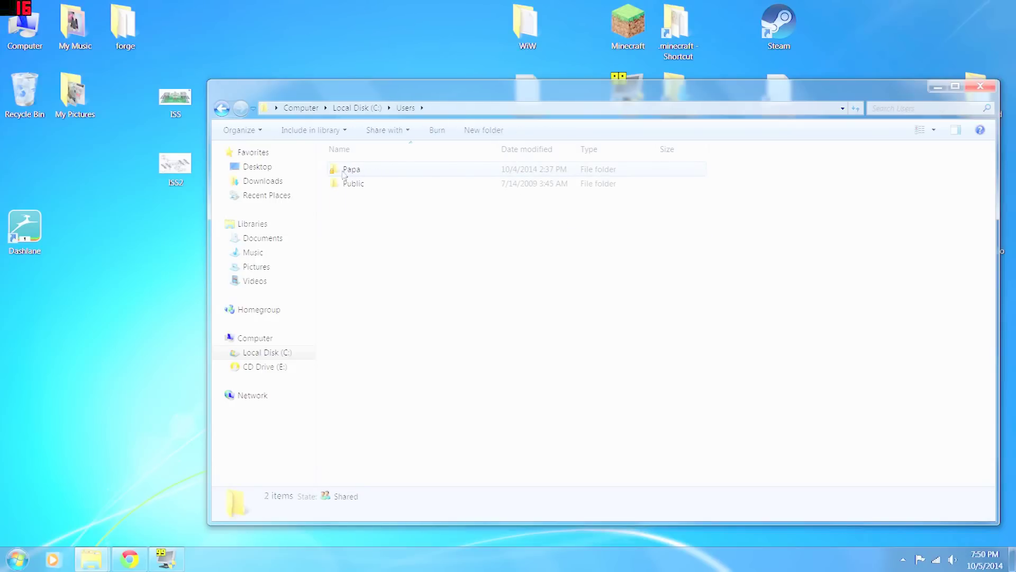
mouse_move(344, 174)
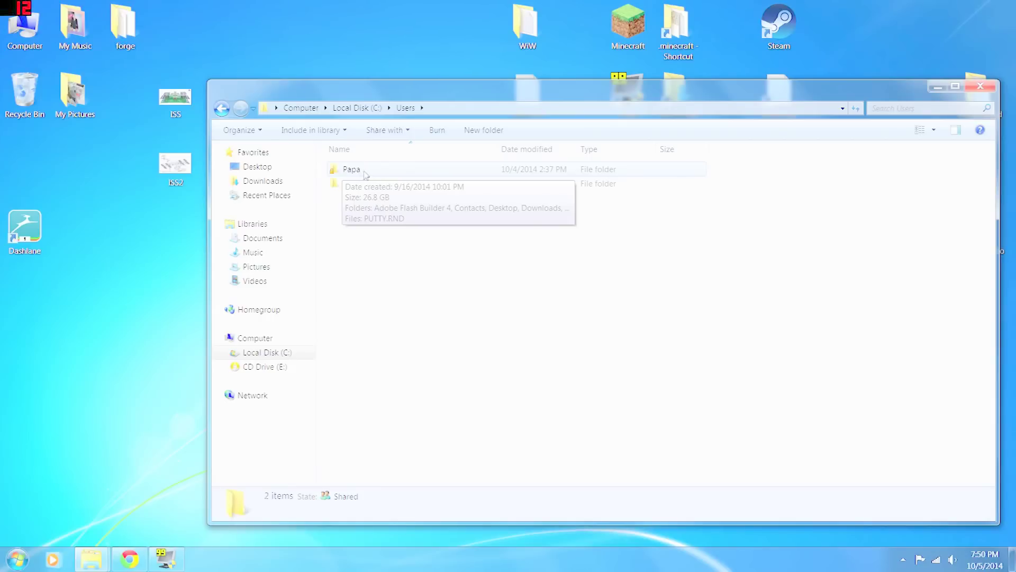
double_click(365, 175)
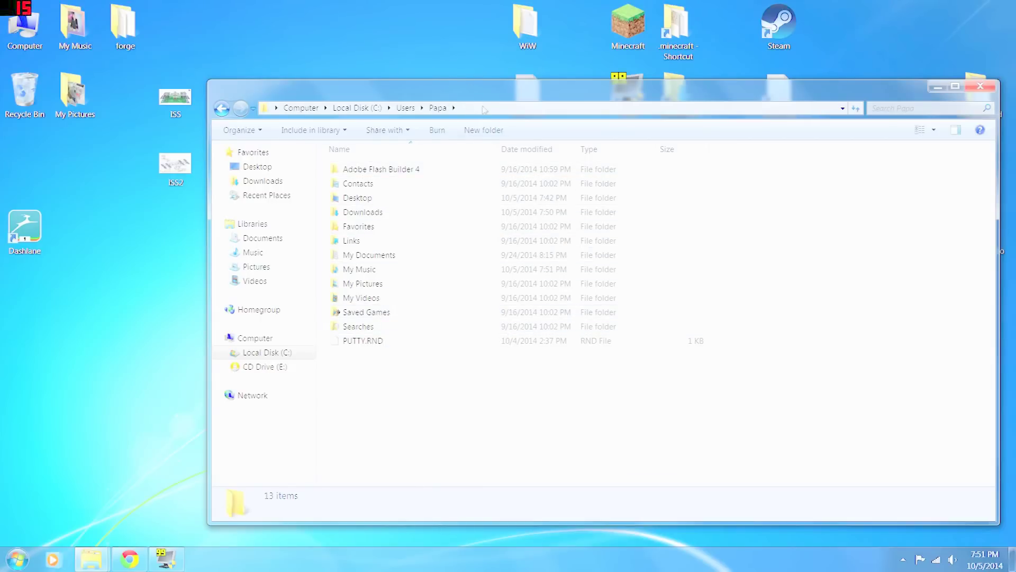
Step: Append \appdata to the address bar path to open the AppData folder
left_click(477, 108)
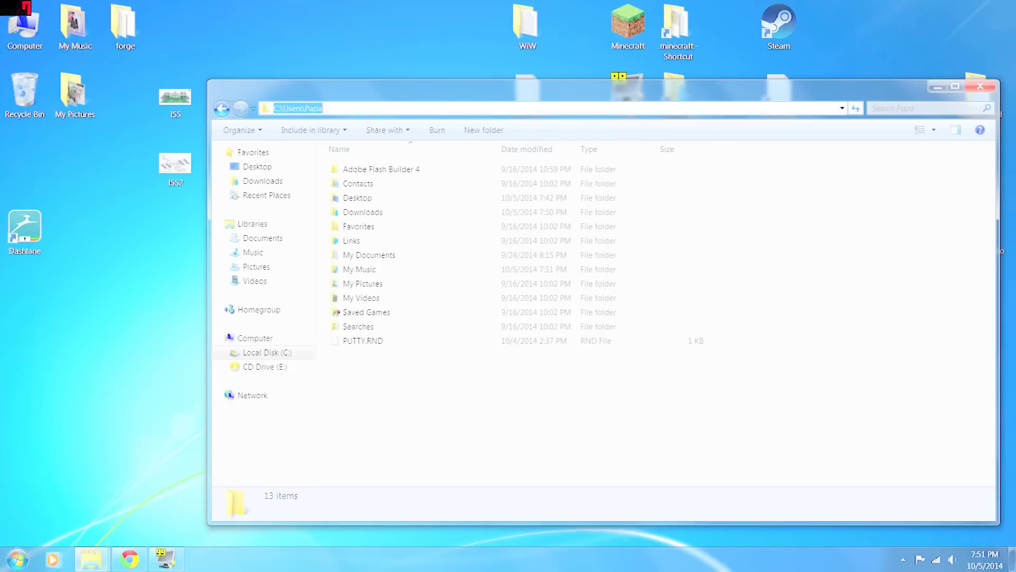
left_click(322, 108)
type("\\")
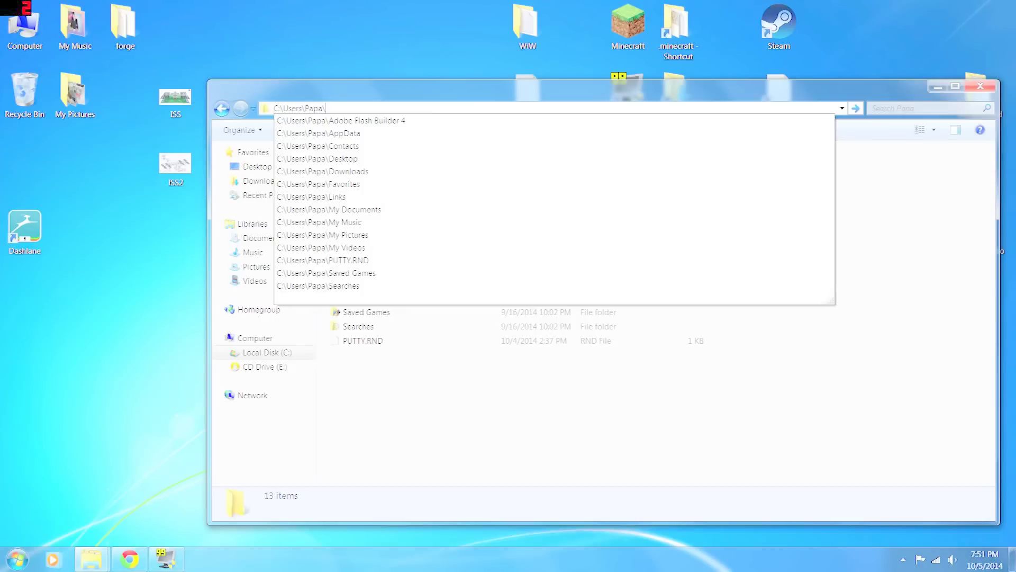
type("ap")
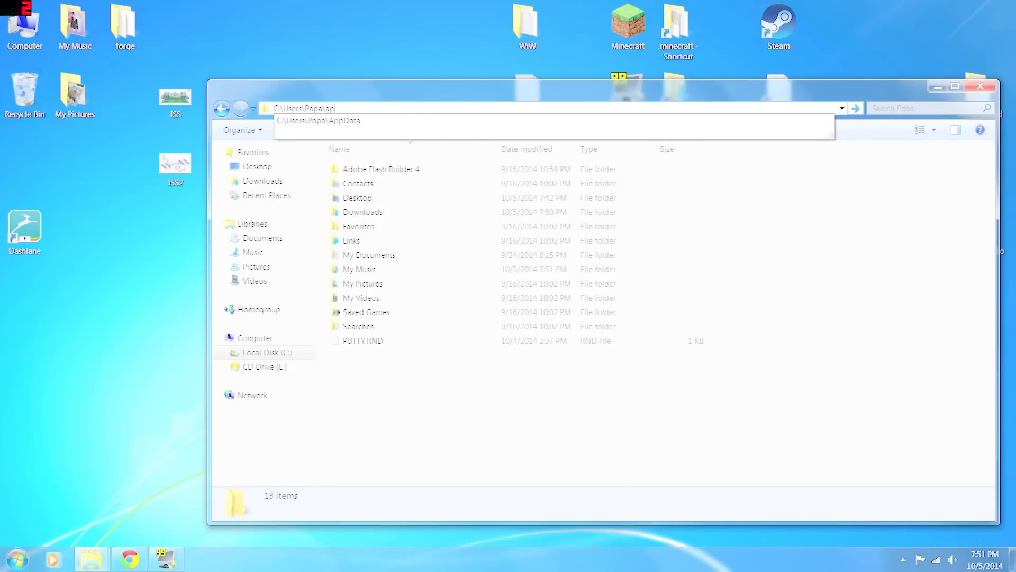
type("pdata")
key("Return")
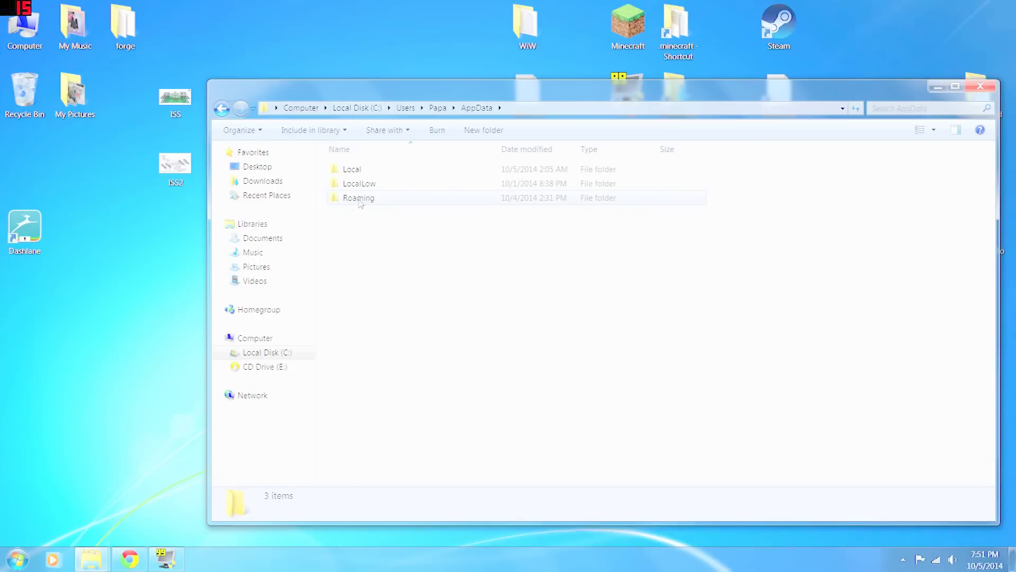
Step: Open Roaming and create a shortcut to the .minecraft folder
double_click(358, 202)
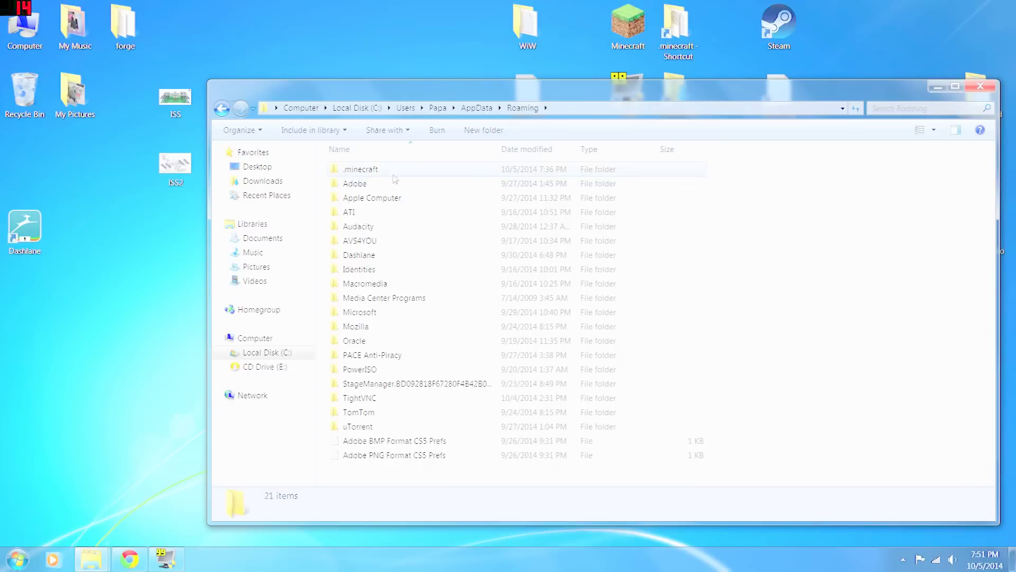
left_click(361, 171)
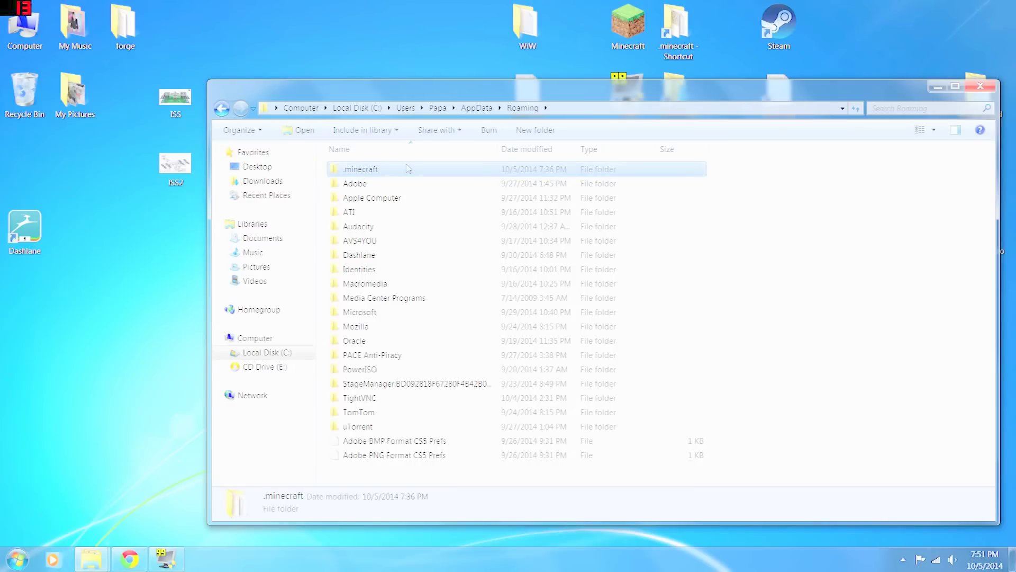
right_click(362, 172)
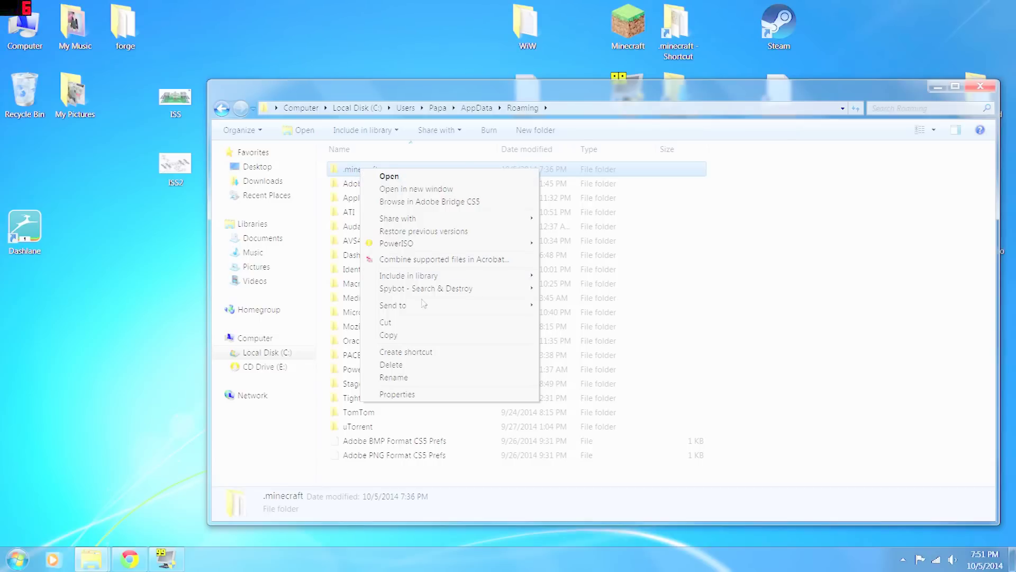
left_click(418, 353)
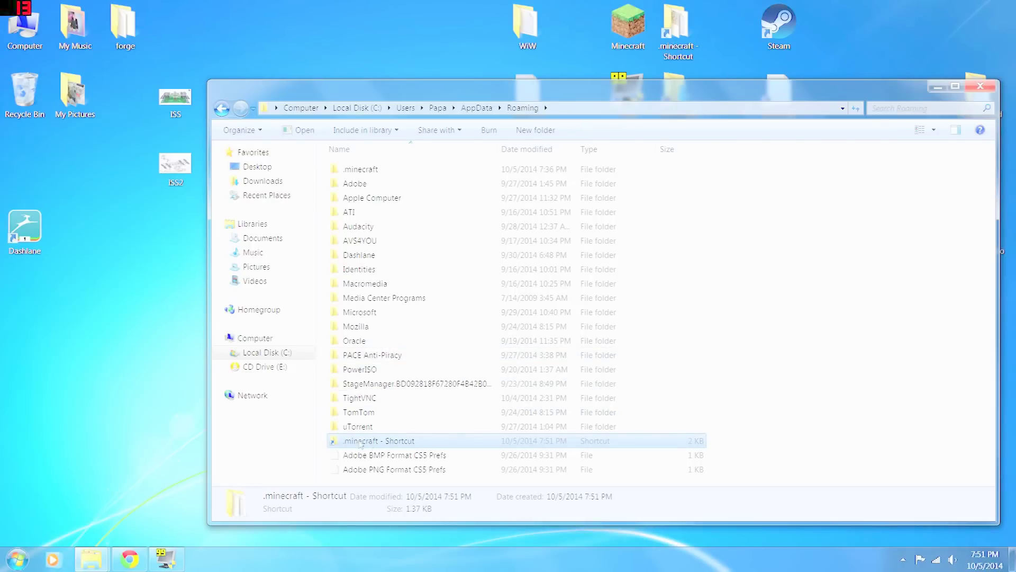
Step: Cancel moving the shortcut to the desktop, keeping the existing one, and close Explorer
left_click_drag(363, 447, 111, 381)
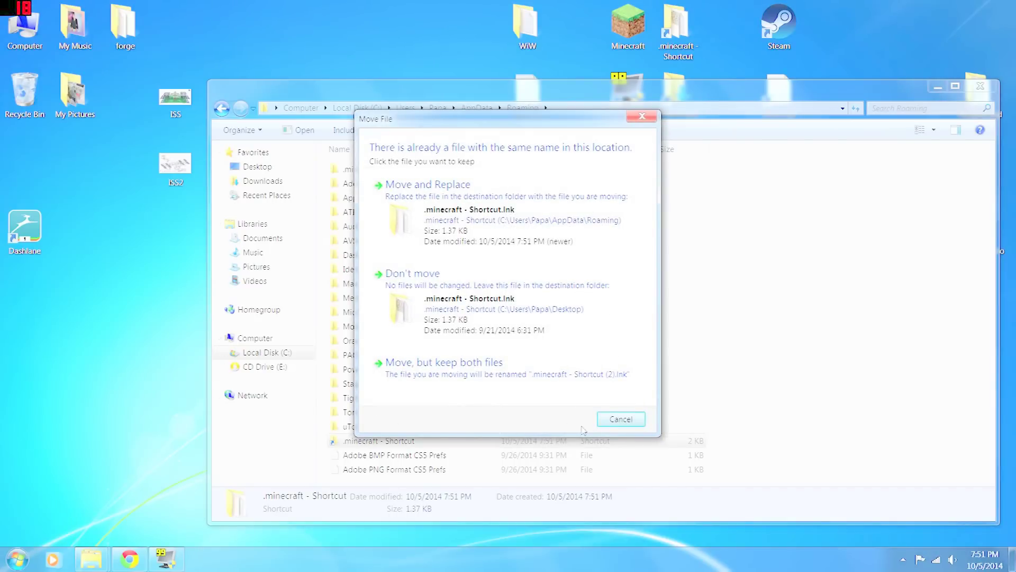
left_click(642, 117)
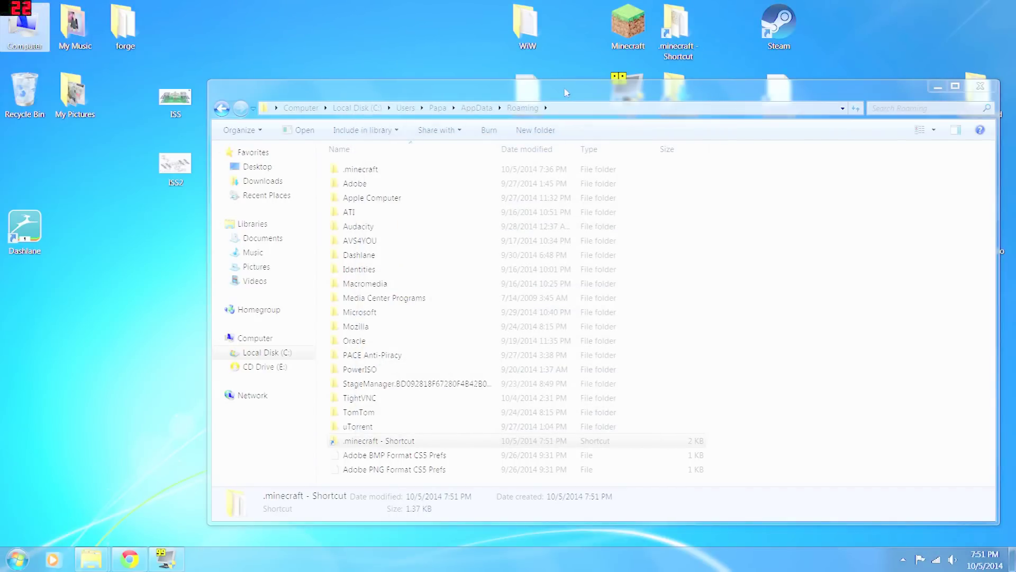
left_click_drag(562, 89, 519, 67)
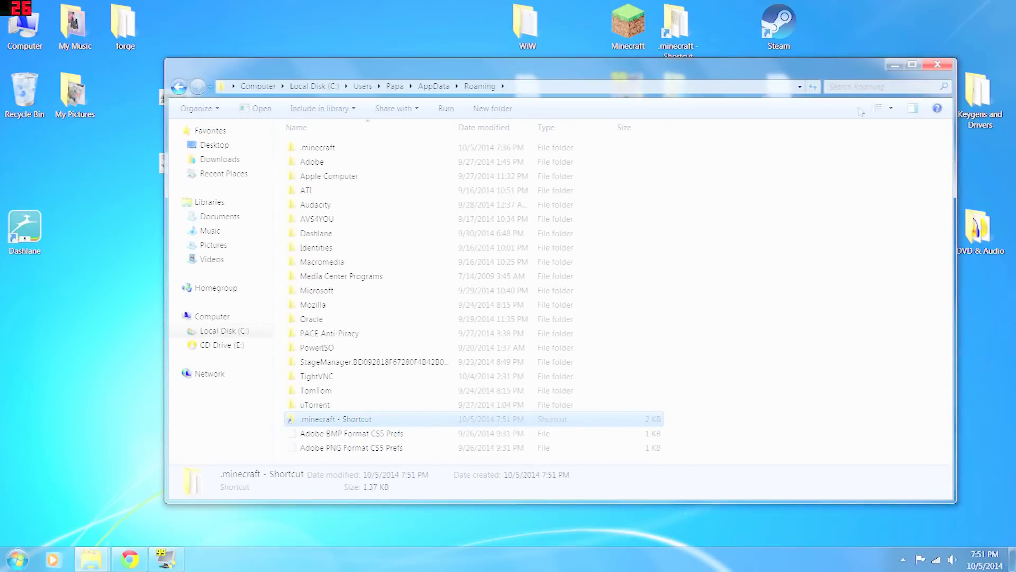
left_click(937, 66)
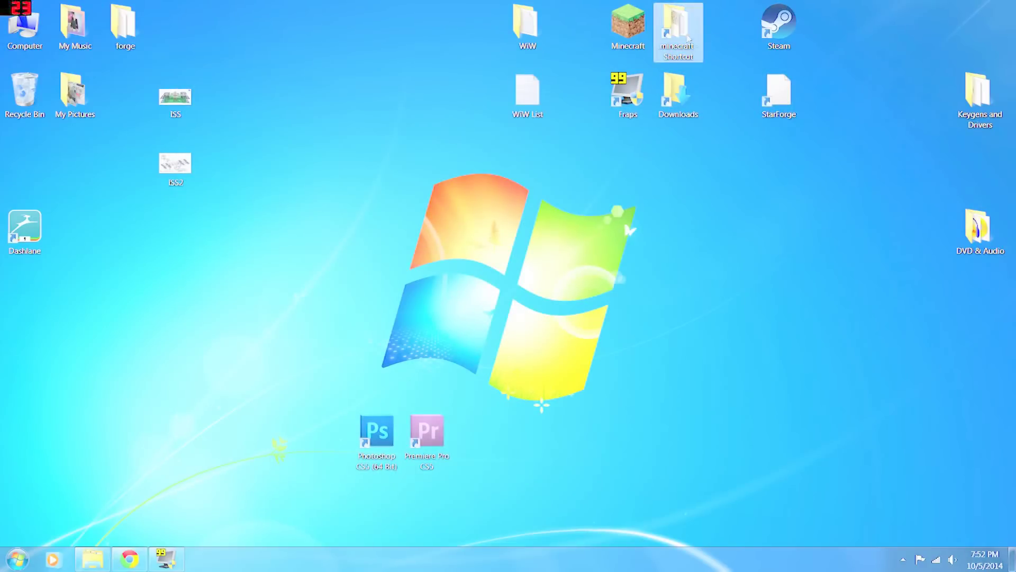
Step: After checking the guide, open .minecraft from its desktop shortcut and enter its mods folder
left_click(129, 559)
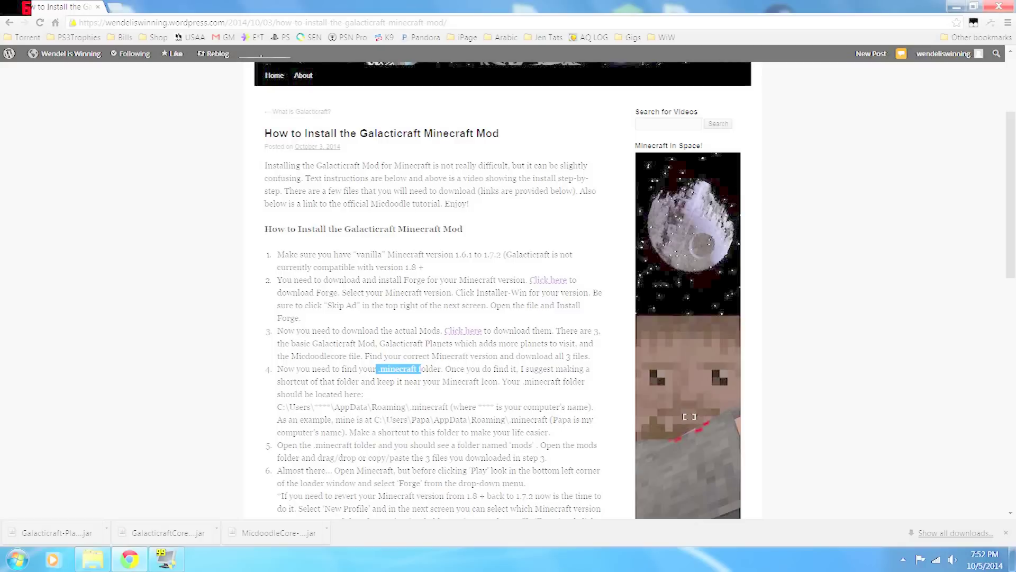
key("super+d")
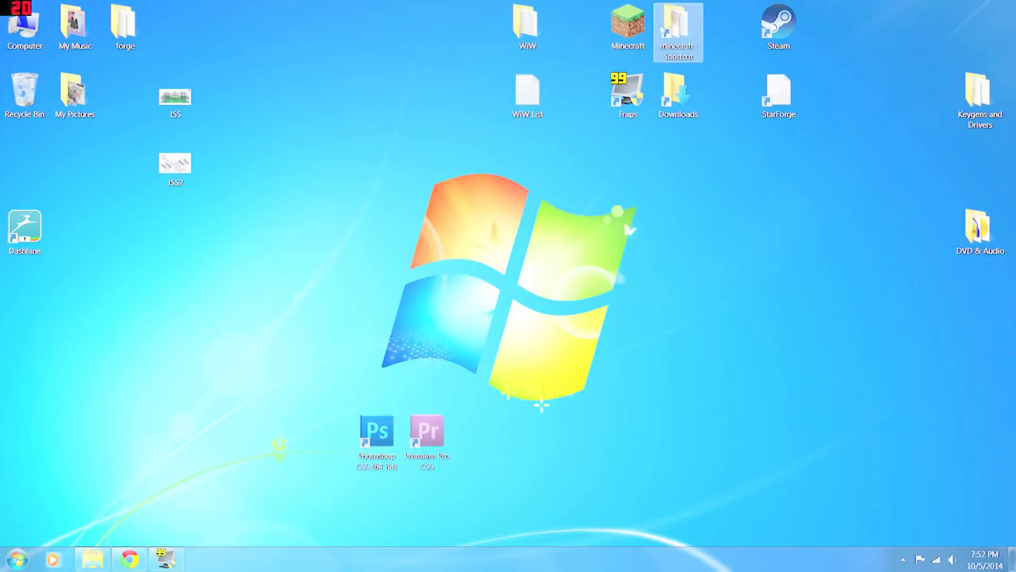
double_click(684, 38)
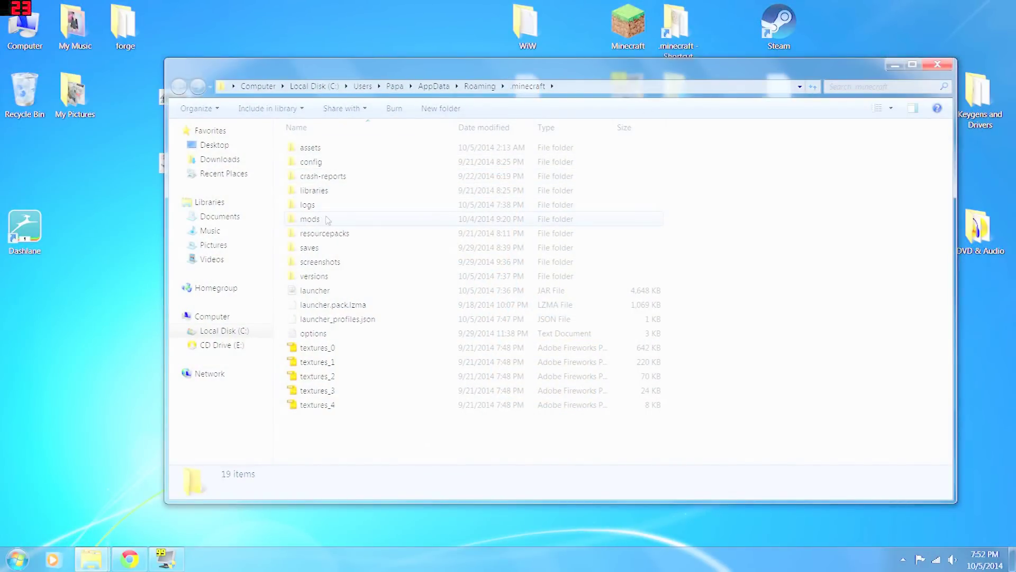
mouse_move(328, 220)
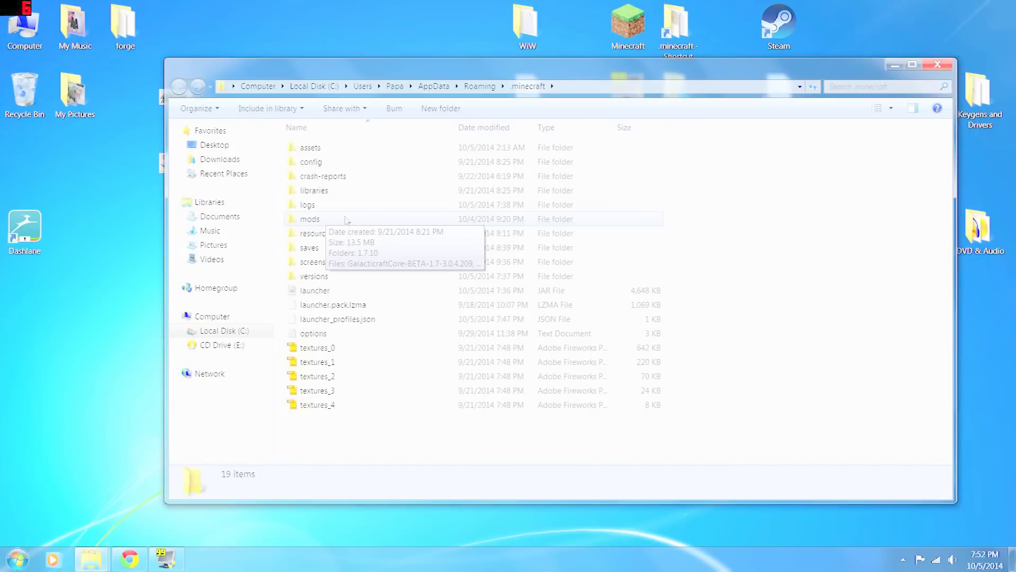
left_click(315, 223)
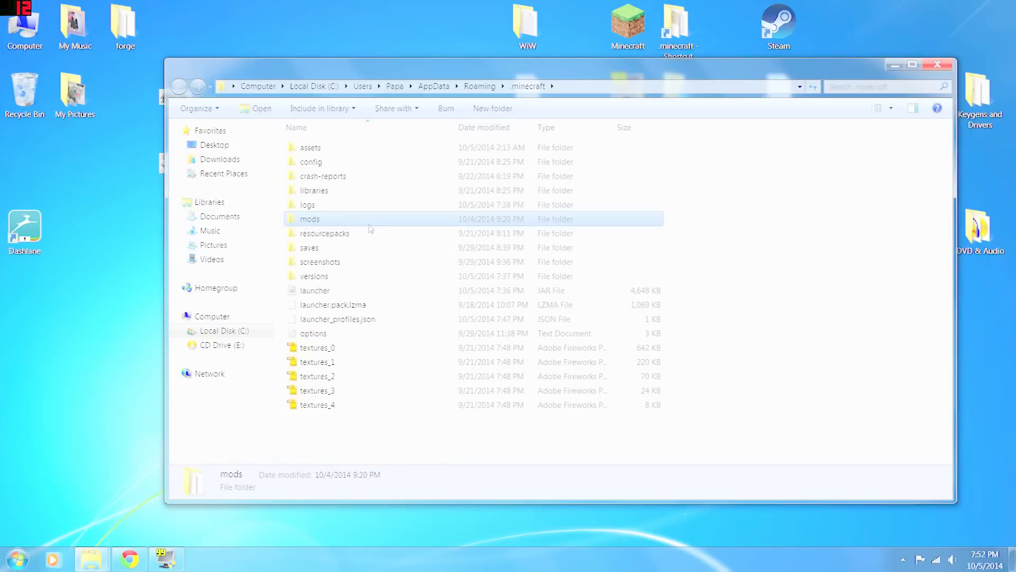
double_click(315, 222)
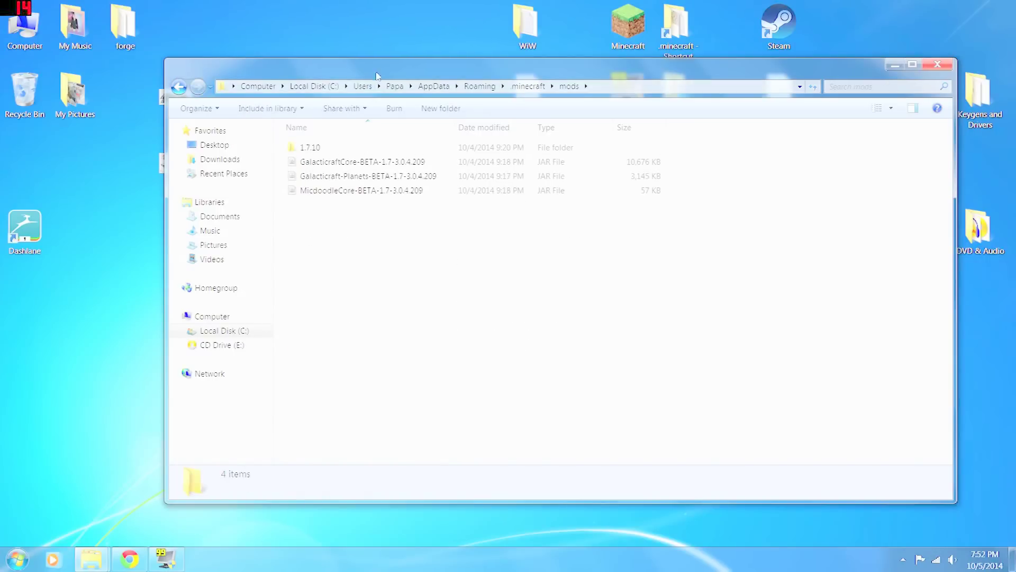
Step: Reposition the mods window, select its three old Galacticraft jars, and bring up Downloads
left_click_drag(383, 70, 552, 104)
left_click_drag(471, 249, 535, 193)
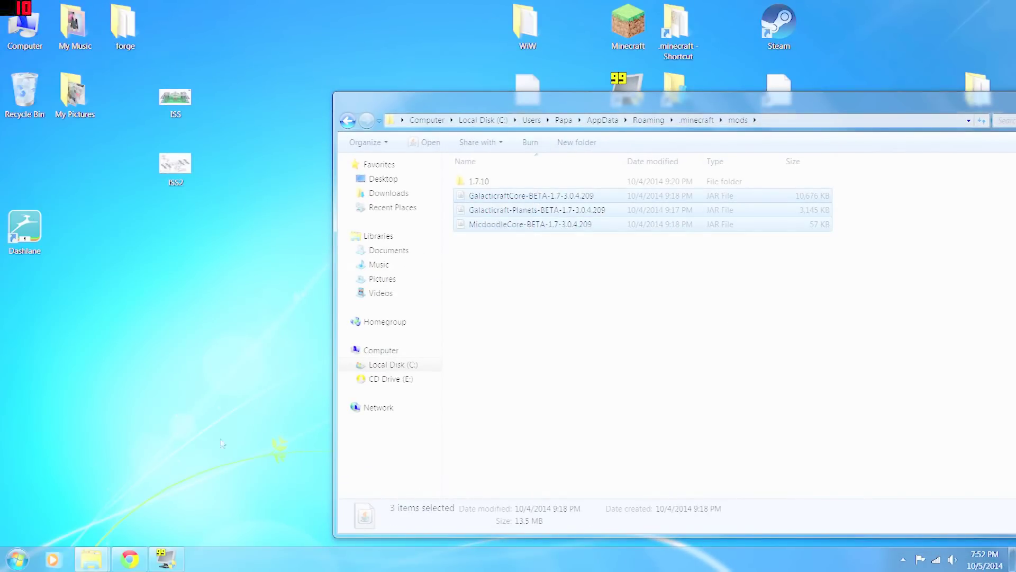
mouse_move(96, 562)
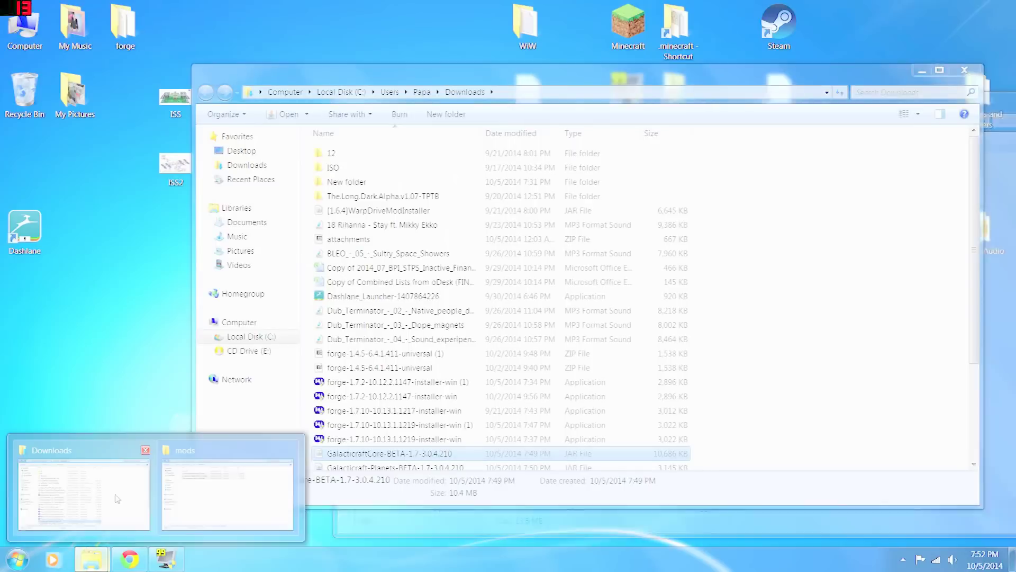
left_click(118, 498)
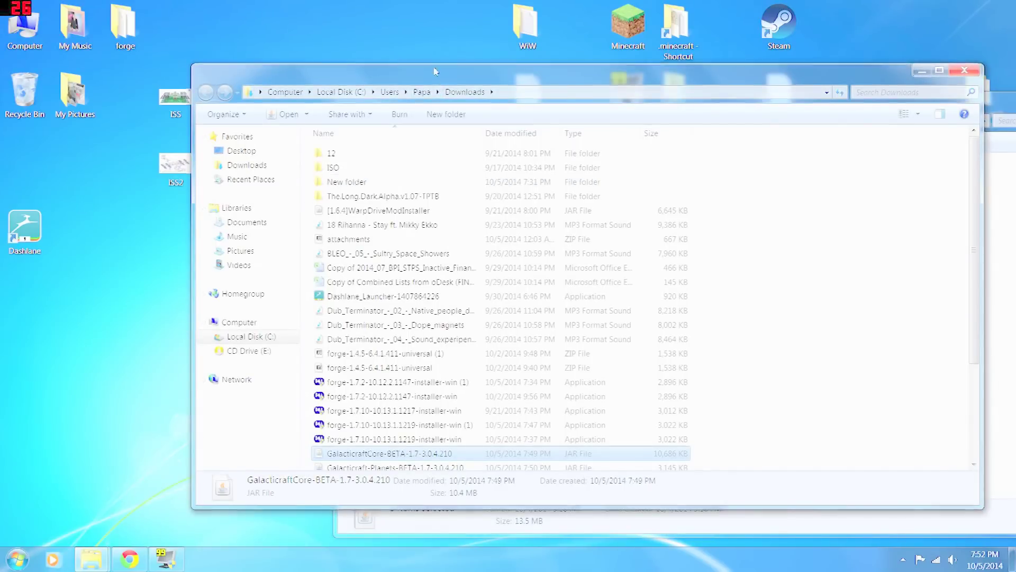
left_click_drag(439, 68, 346, 11)
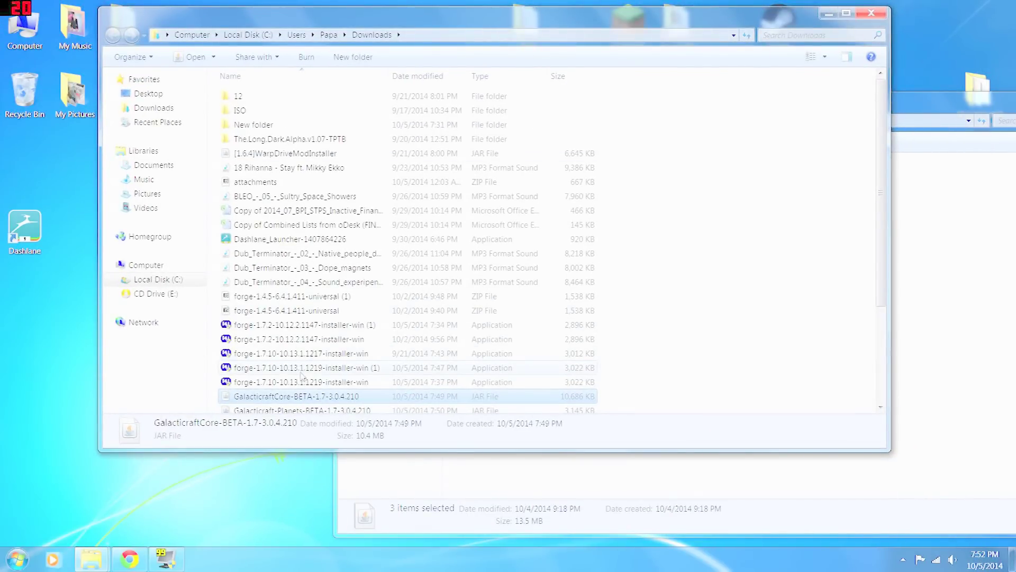
Step: In Downloads, select the MicdoodleCore, GalacticraftCore and Galacticraft-Planets 3.0.4.210 jars
scroll(299, 361, "down", 1)
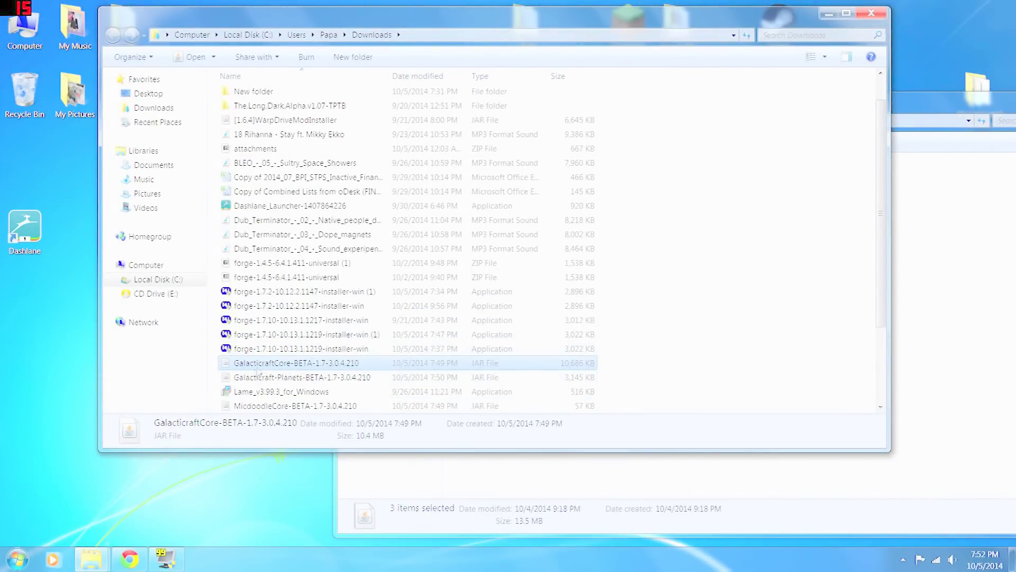
scroll(258, 374, "down", 3)
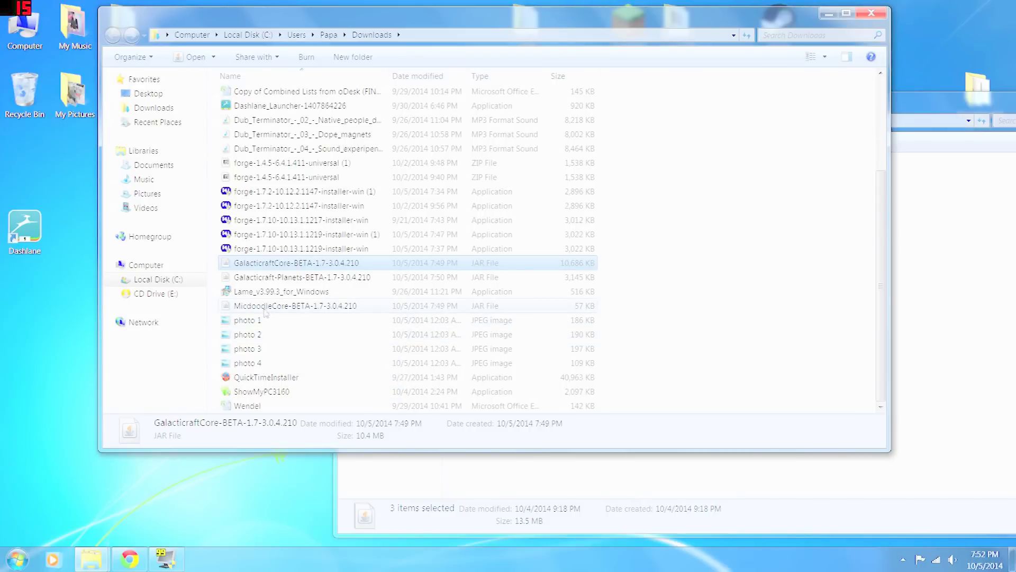
left_click(265, 307)
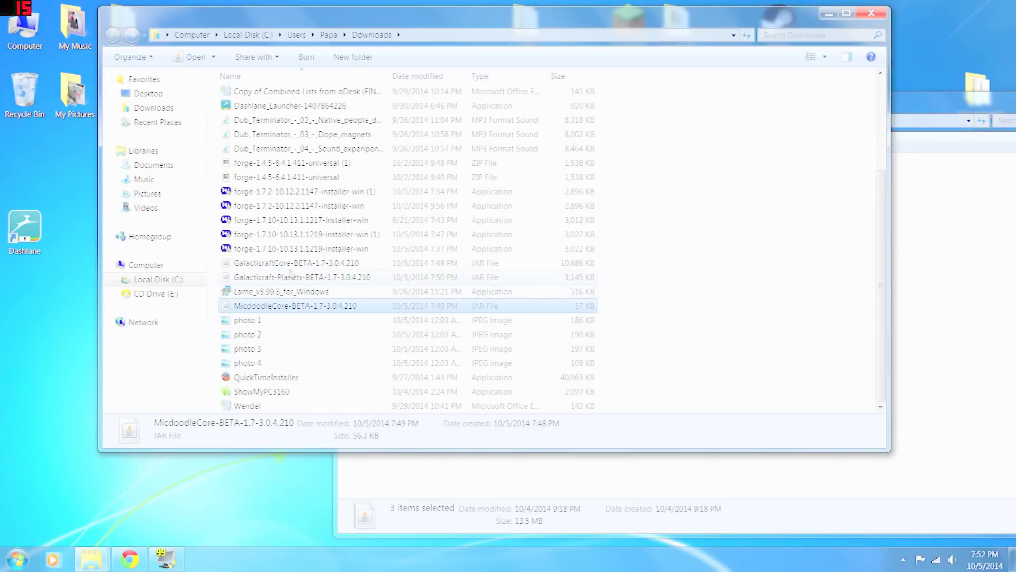
left_click(269, 263, "ctrl")
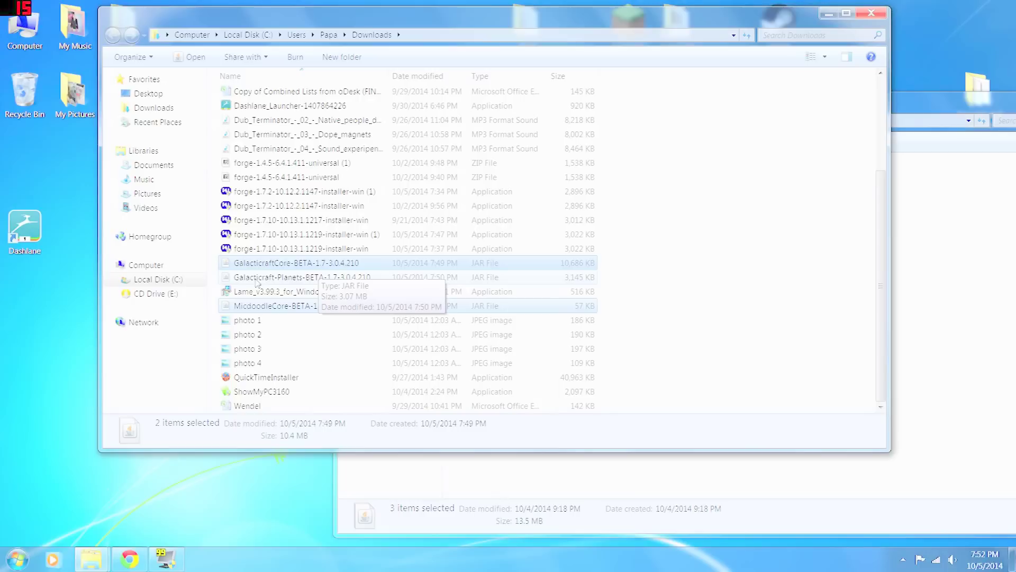
left_click(257, 281, "ctrl")
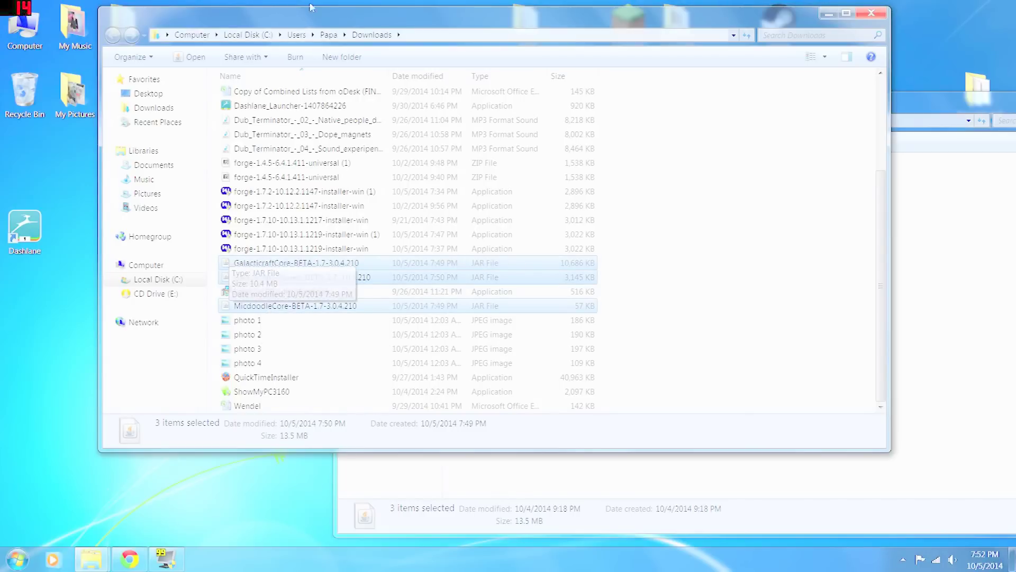
Step: Move Downloads to the left and snap the mods window to the right half
left_click_drag(308, 25, 0, 58)
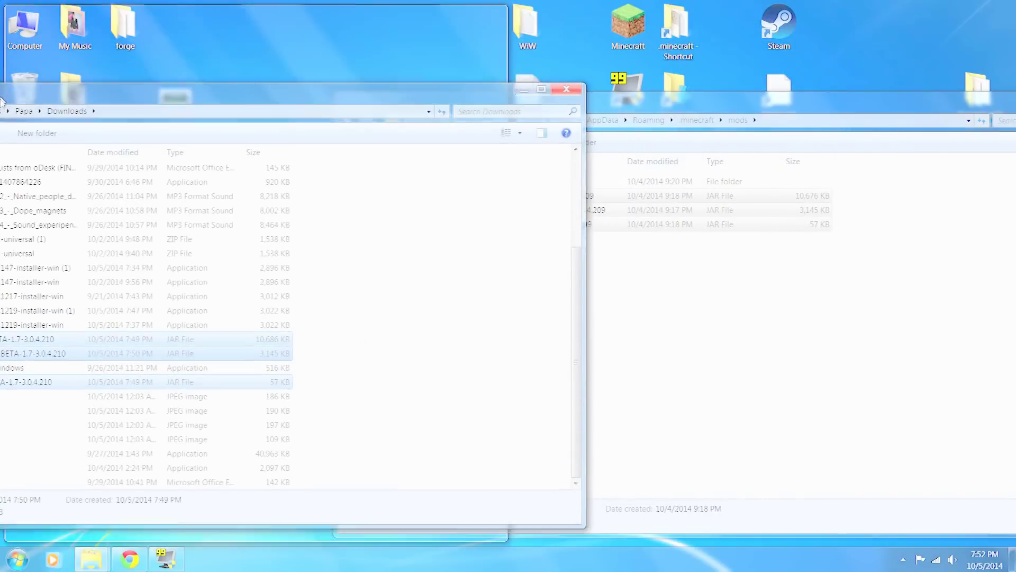
left_click(605, 137)
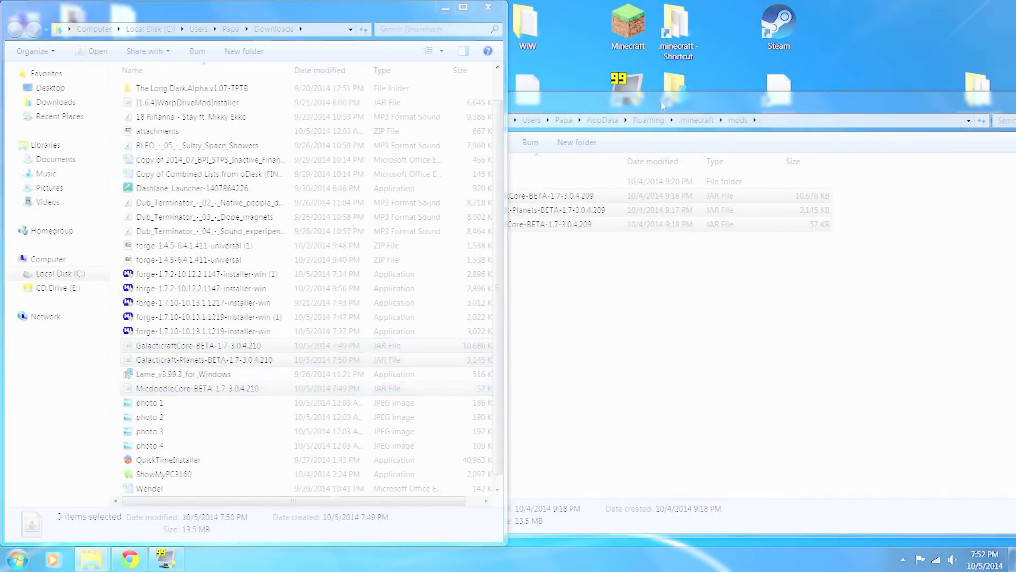
key("super+Right")
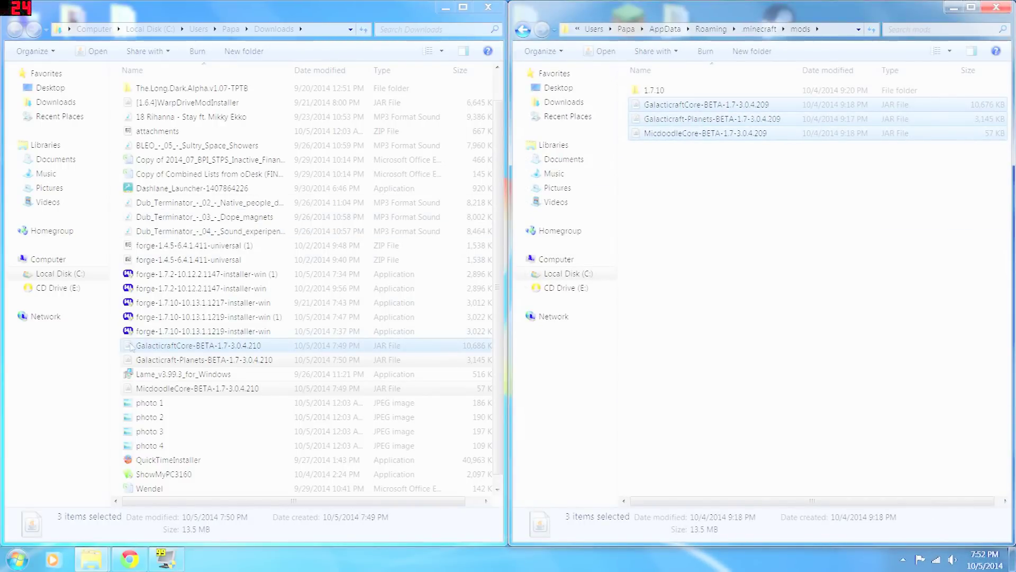
Step: Drag the three .210 jars into mods, delete those copies again, and close mods
left_click_drag(154, 346, 752, 228)
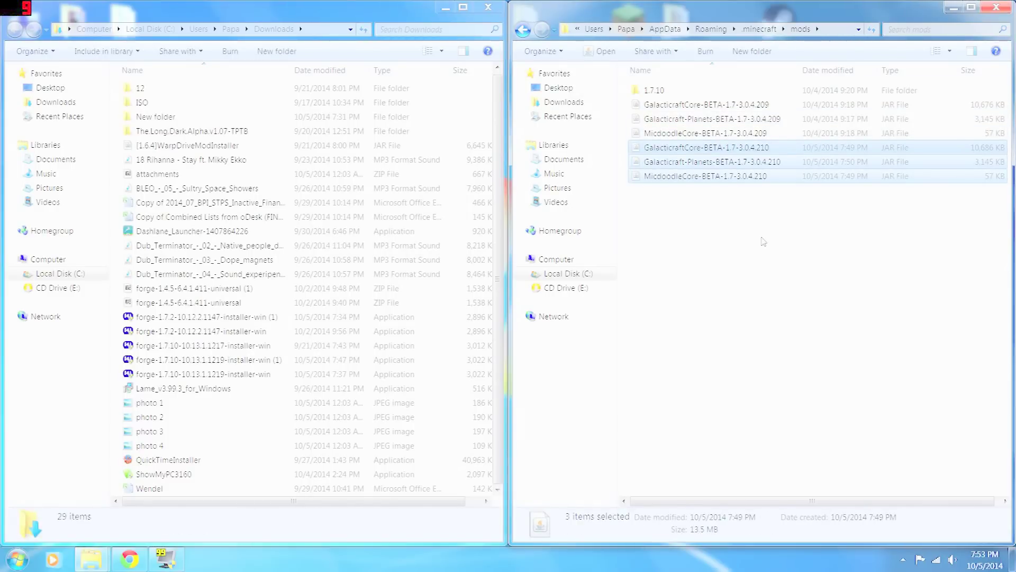
left_click_drag(642, 214, 723, 146)
key("Delete")
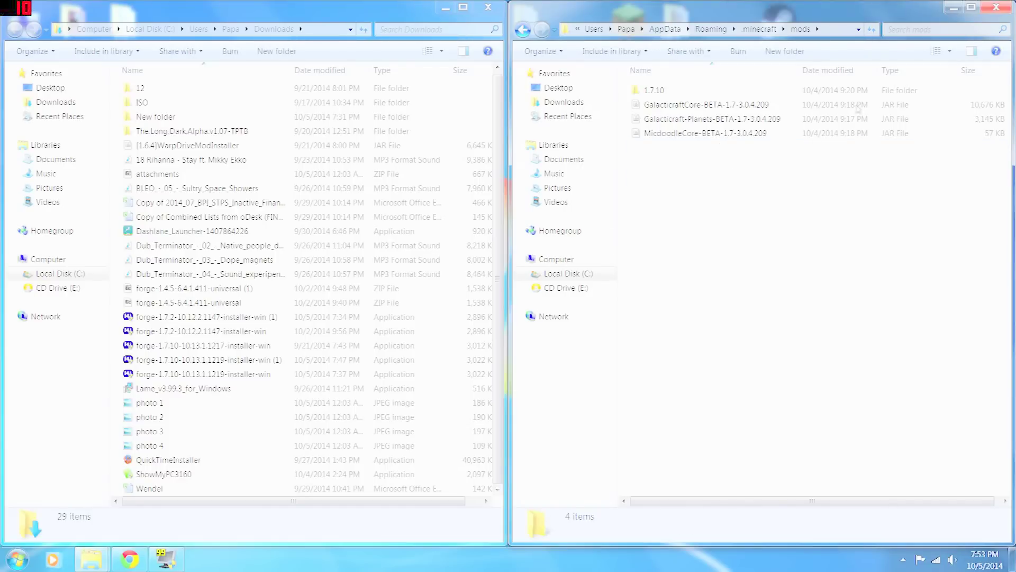
left_click(996, 8)
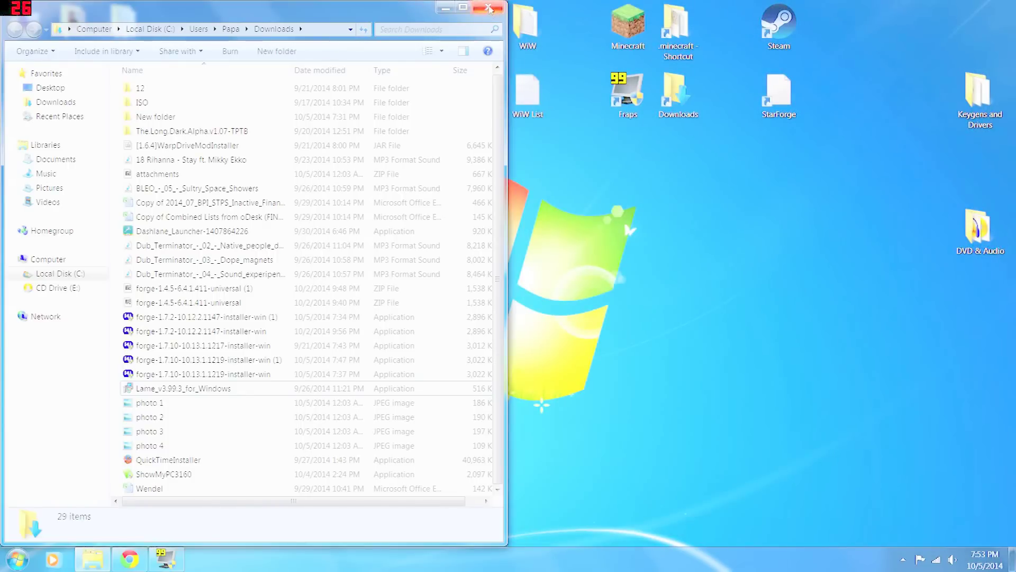
Step: Close Downloads and reread the guide's step 5 about putting the three mod files in mods
left_click(490, 9)
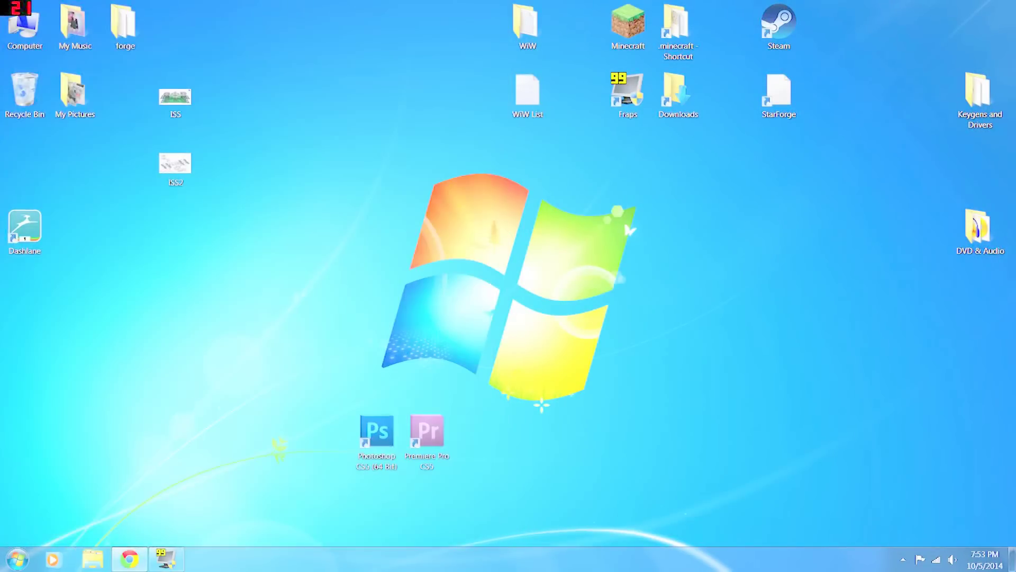
left_click(133, 565)
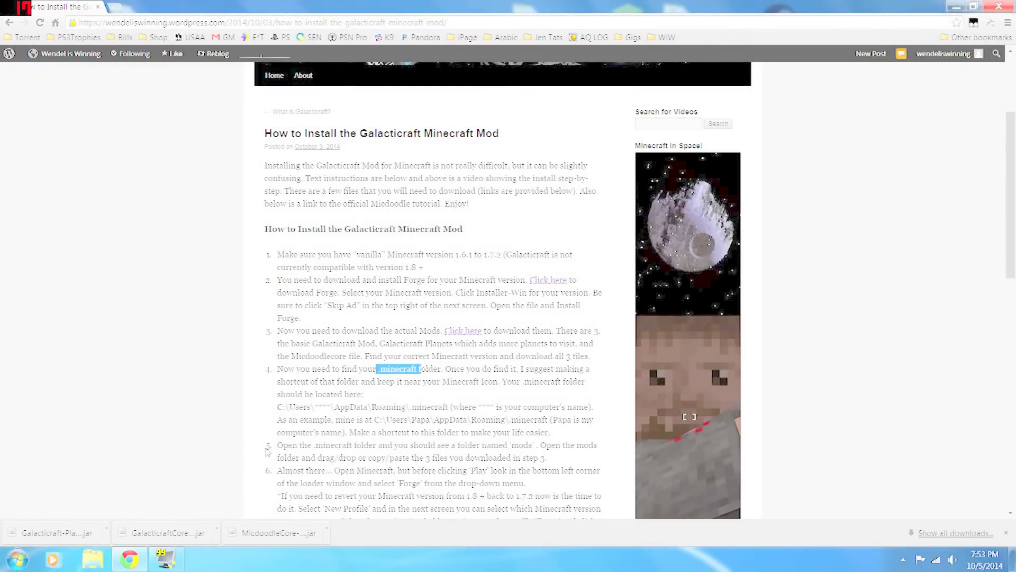
left_click_drag(277, 446, 297, 458)
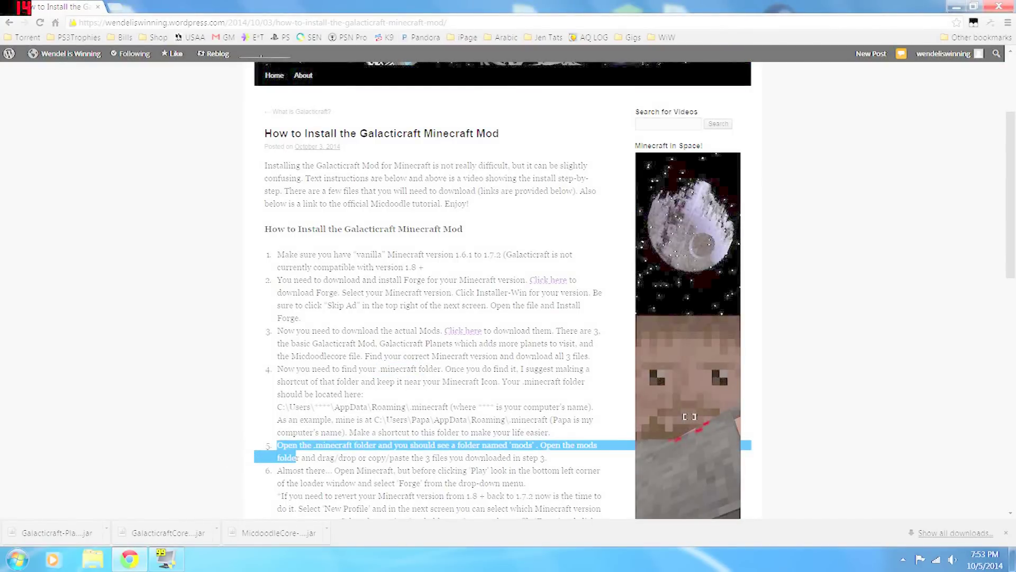
scroll(506, 53, "down", 4)
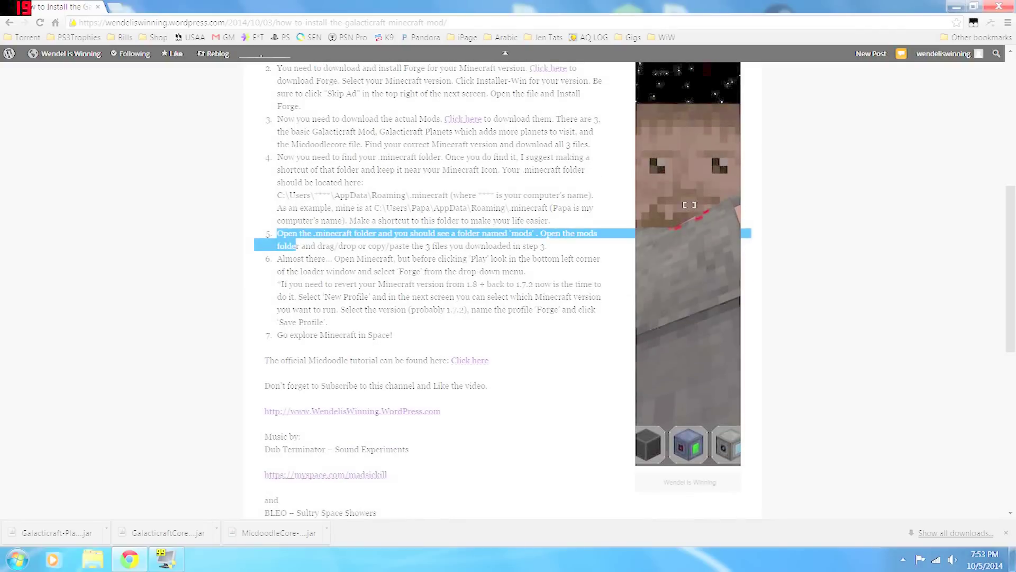
left_click(506, 53)
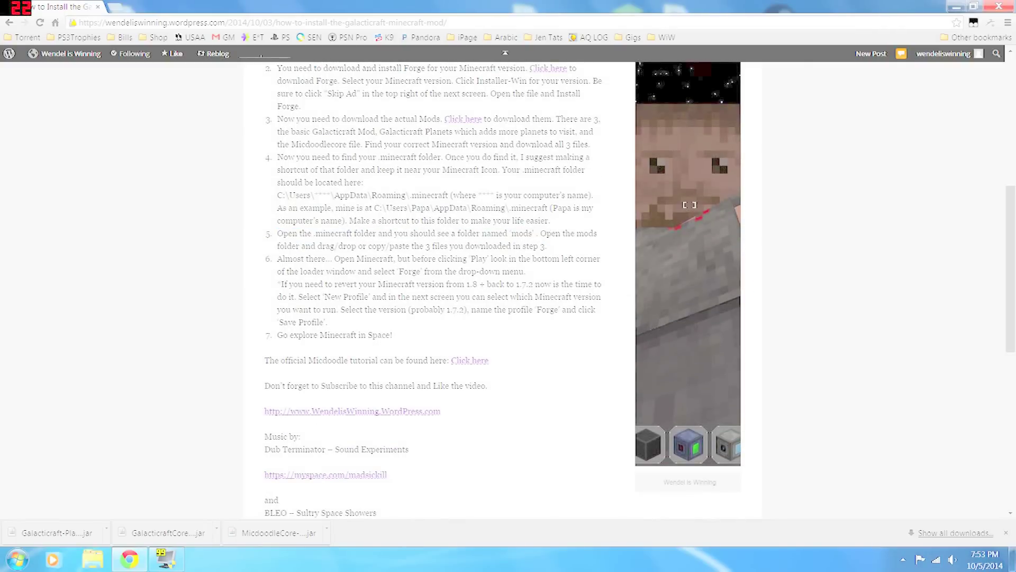
Step: Start Minecraft Launcher from the desktop and create a new profile based on Forge
left_click(955, 6)
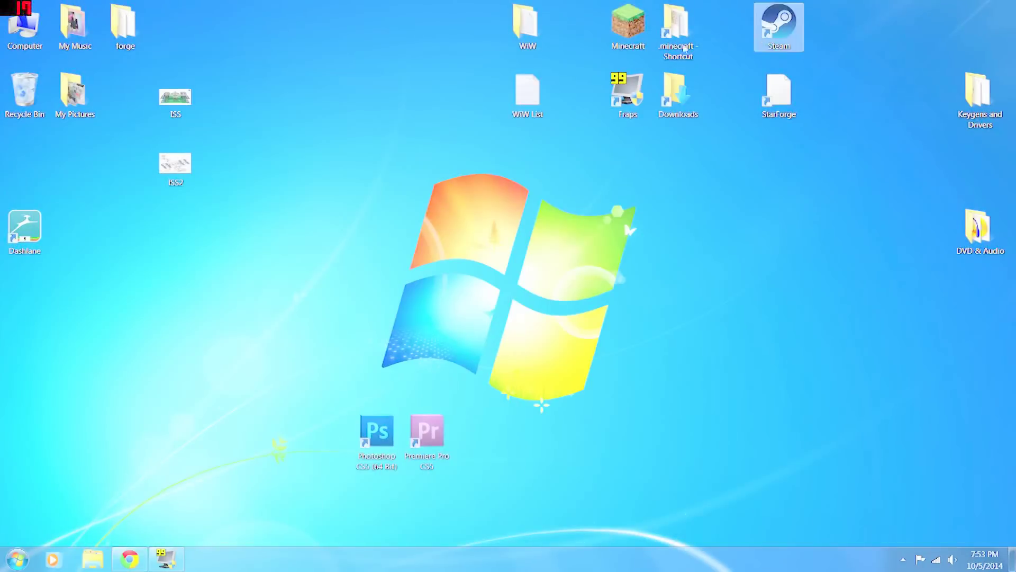
double_click(628, 34)
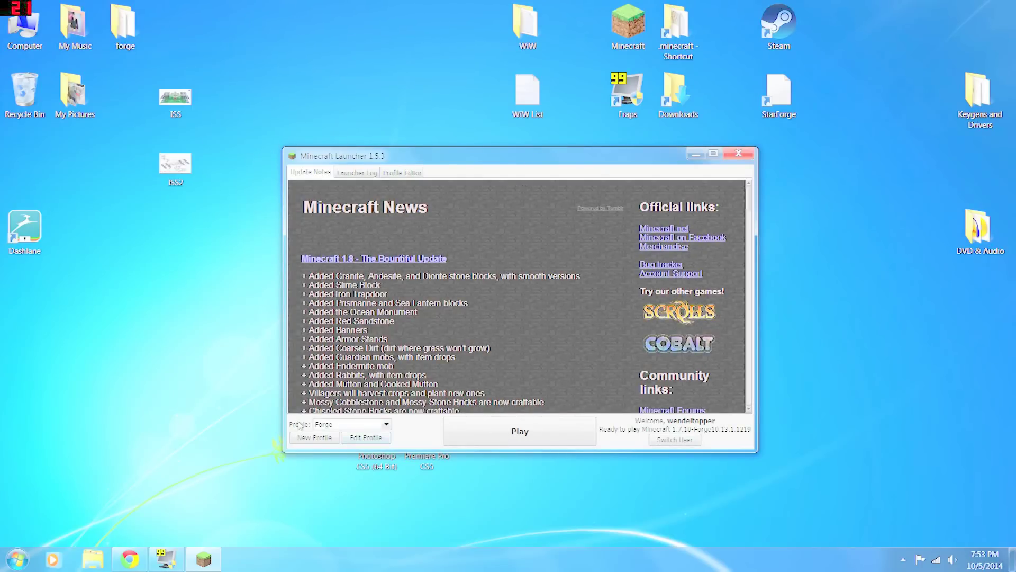
left_click(387, 425)
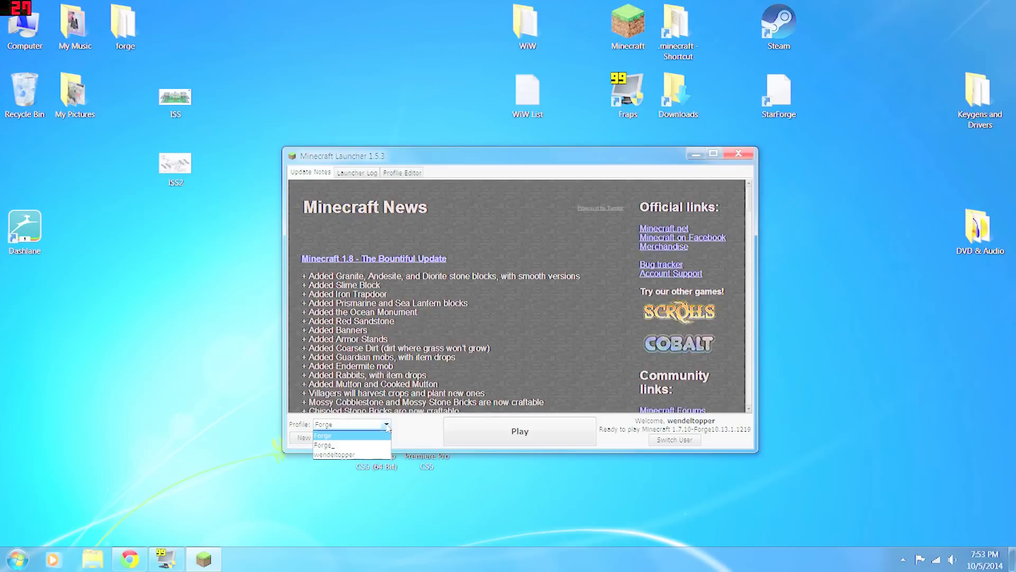
left_click(325, 437)
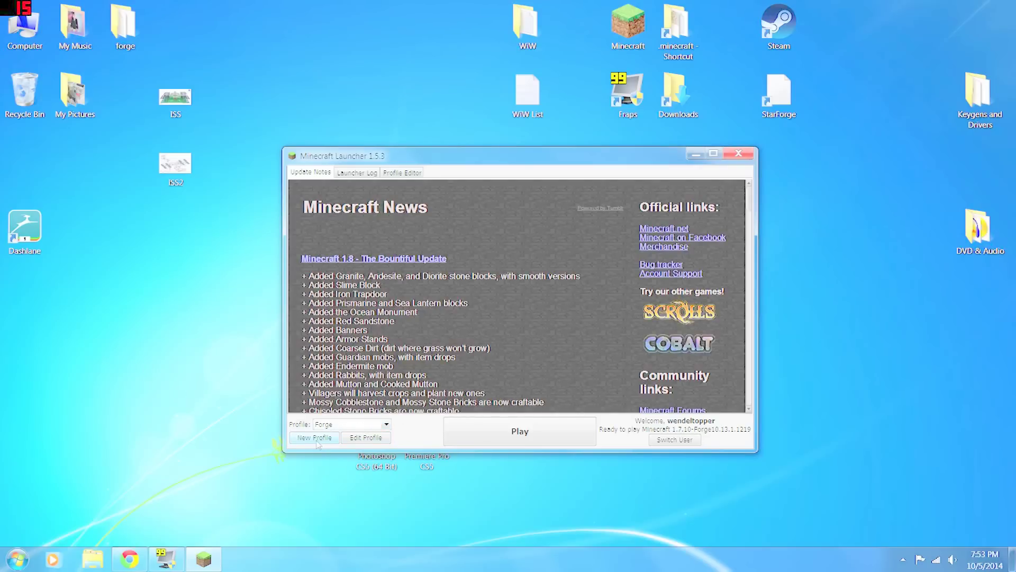
left_click(318, 441)
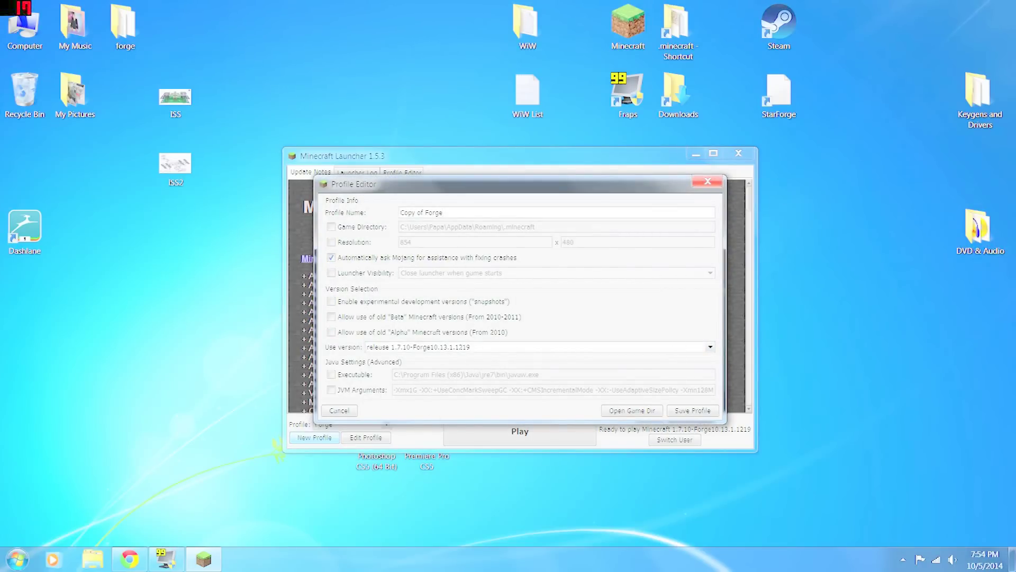
Step: Rename the copied profile to Forge, set its version to release 1.7.10-Forge10.13.1.1219, and save
key("ctrl+shift+Left")
key("ctrl+shift+Left")
key("BackSpace")
left_click(710, 347)
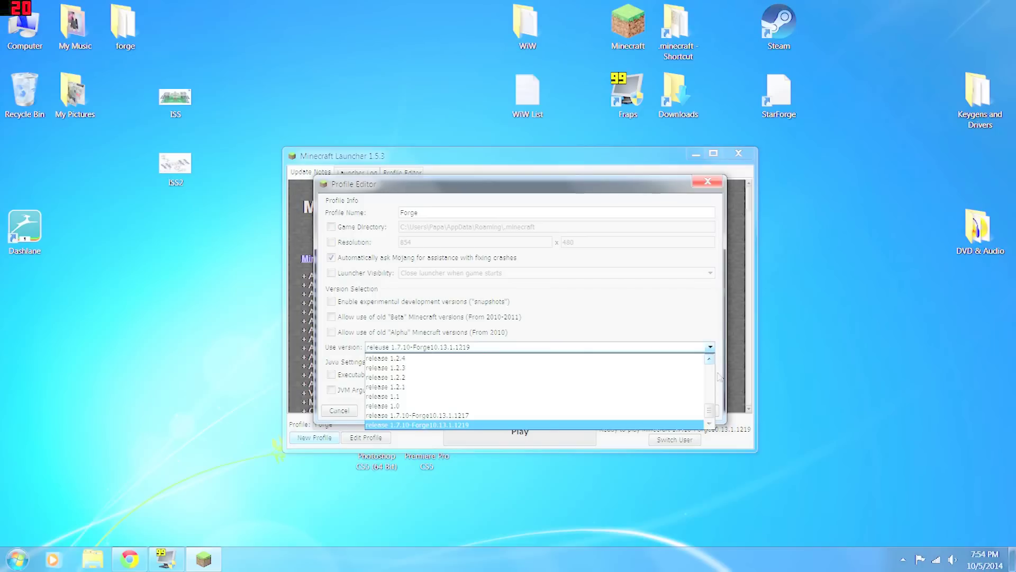
left_click(709, 358)
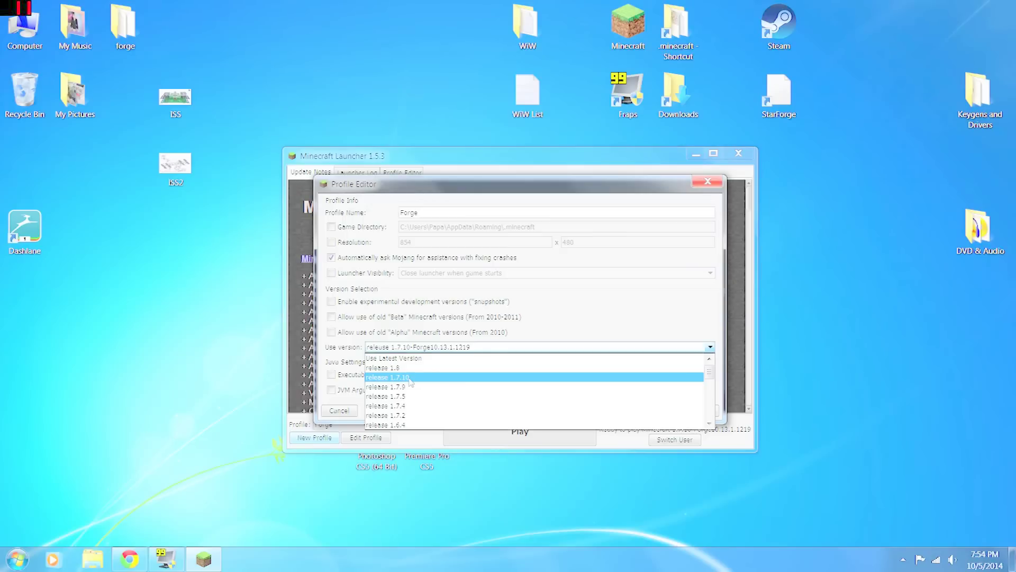
scroll(410, 382, "down", 10)
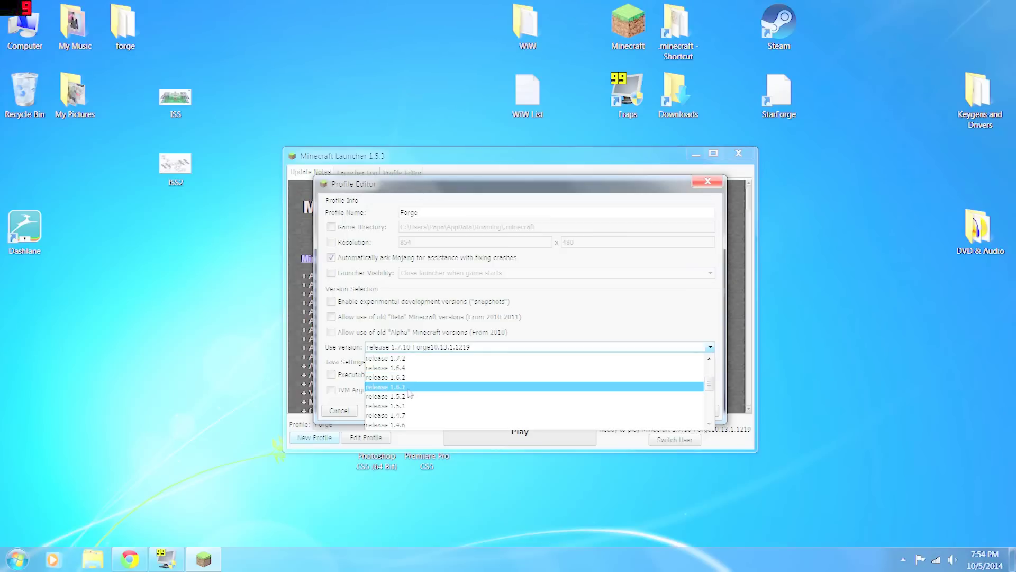
scroll(406, 398, "down", 3)
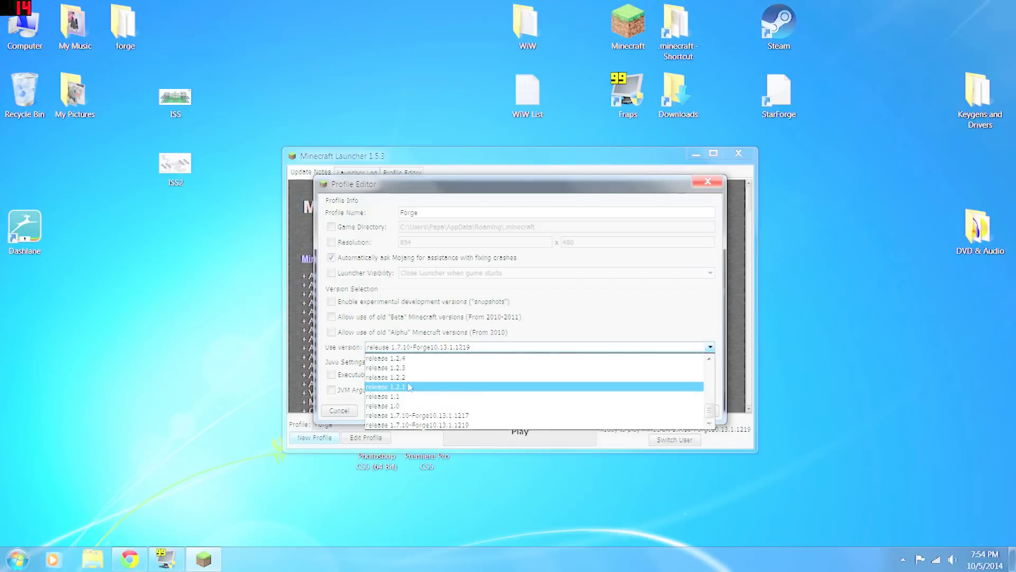
left_click(426, 425)
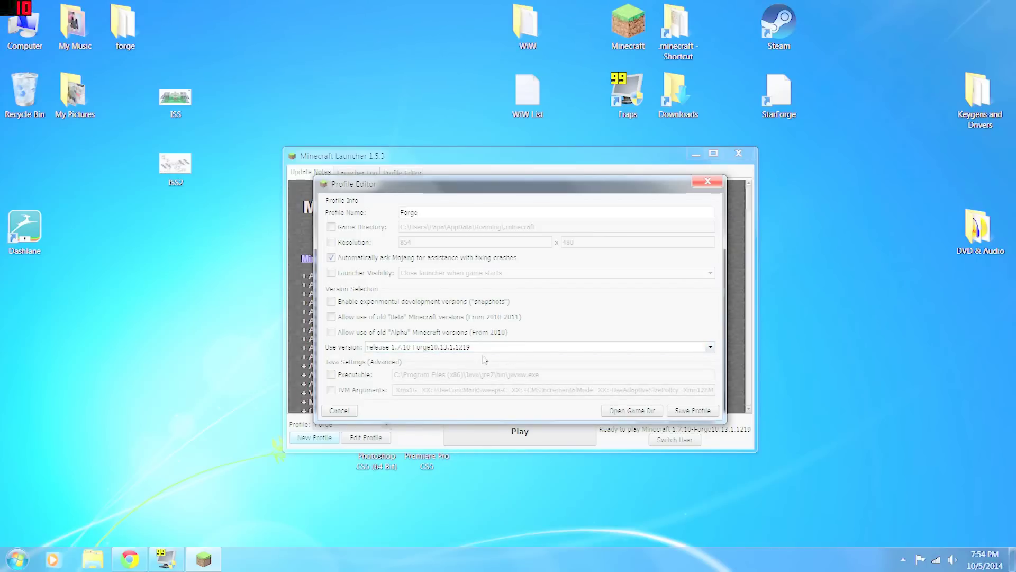
left_click(497, 350)
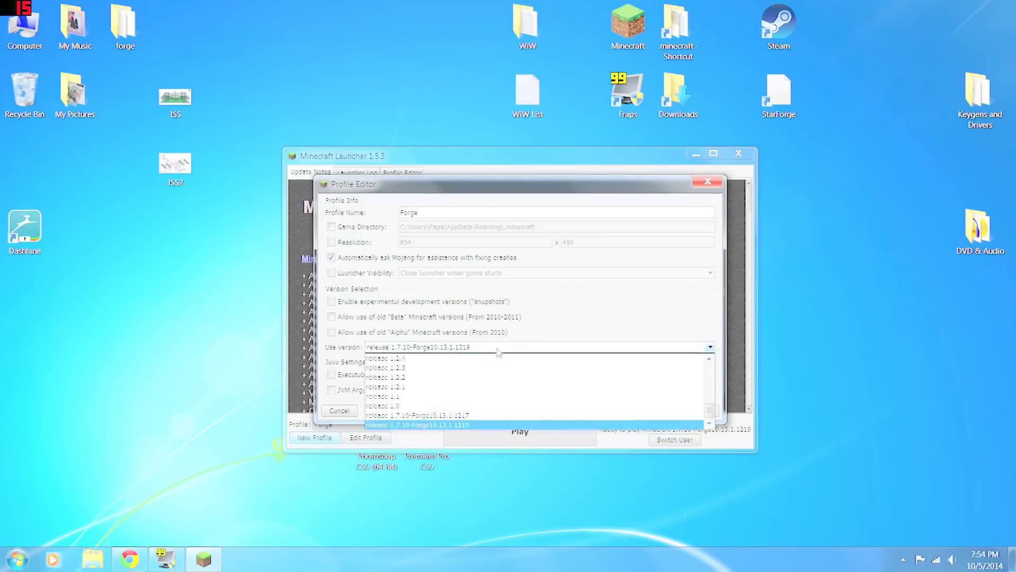
left_click(439, 426)
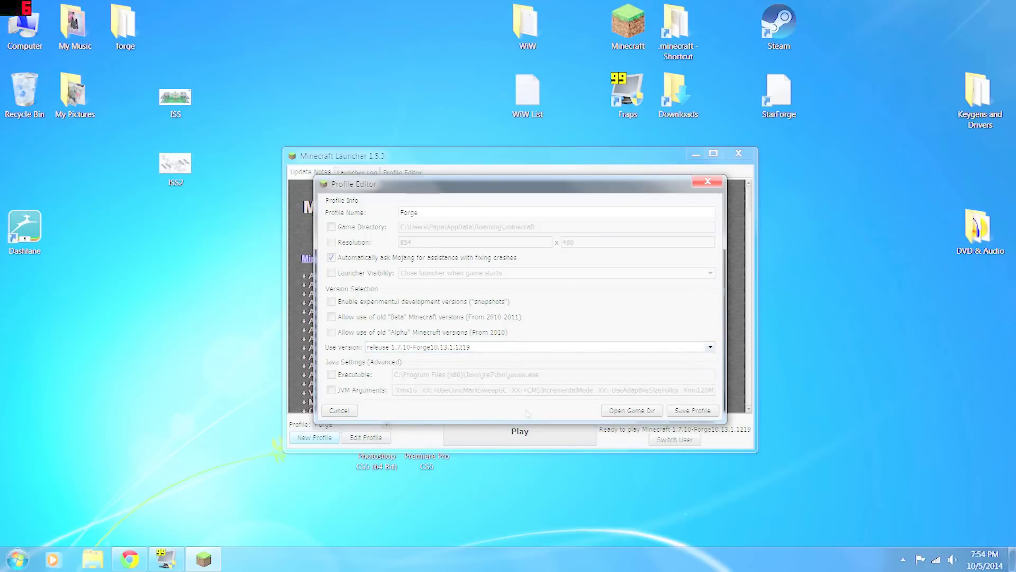
left_click(692, 411)
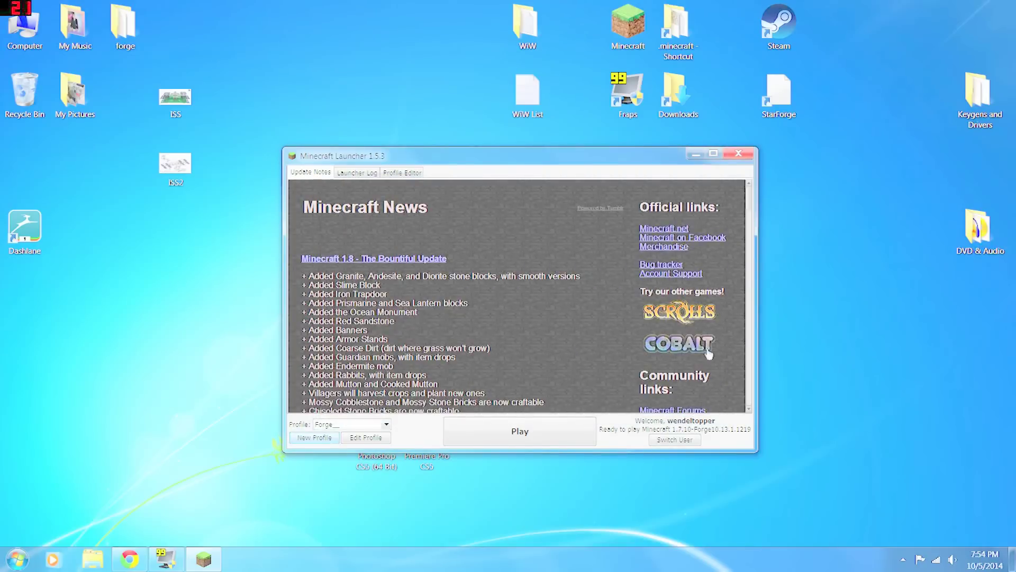
Step: Play the Forge profile and maximize the Minecraft window
left_click(518, 434)
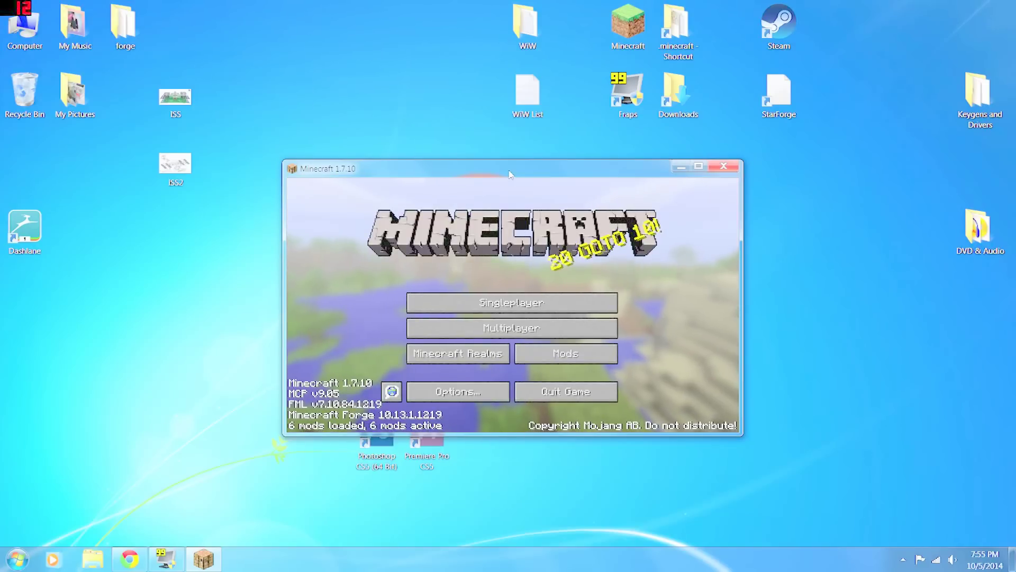
double_click(510, 173)
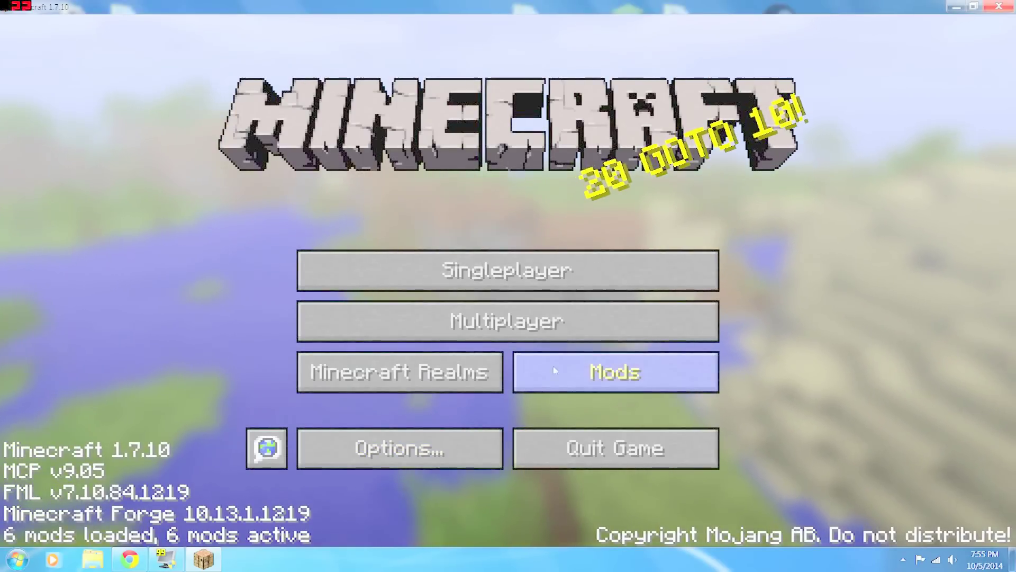
Step: In the Mod List, view Coder Pack, FML, Forge, Micdoodle8 Core, Galacticraft Core and Planets details
left_click(616, 371)
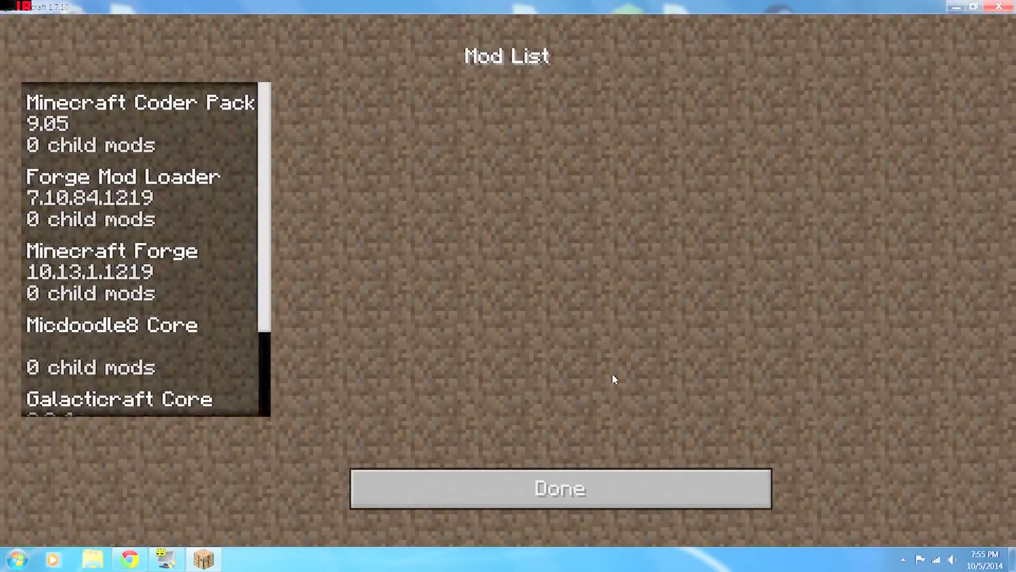
left_click(77, 117)
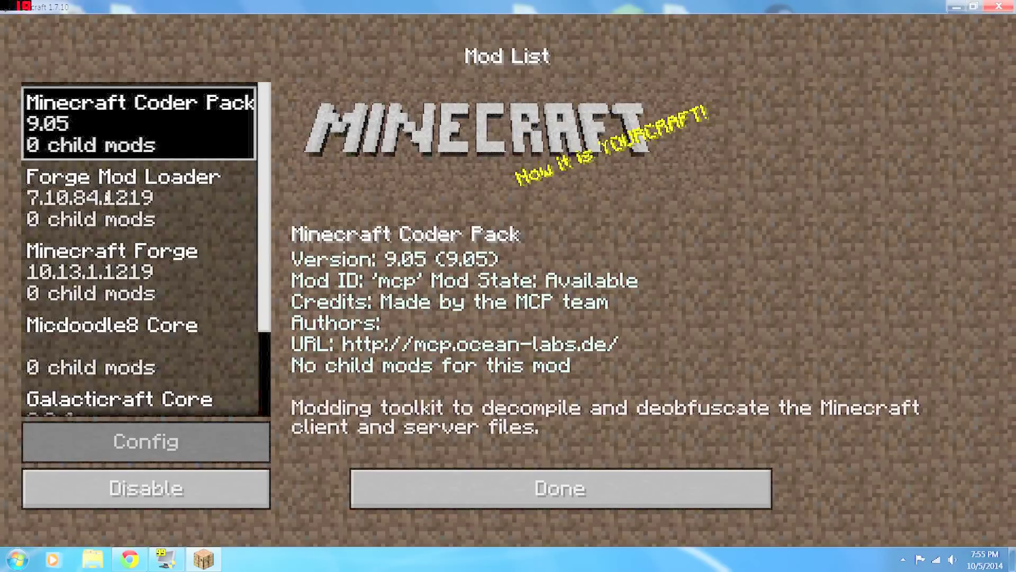
left_click(107, 197)
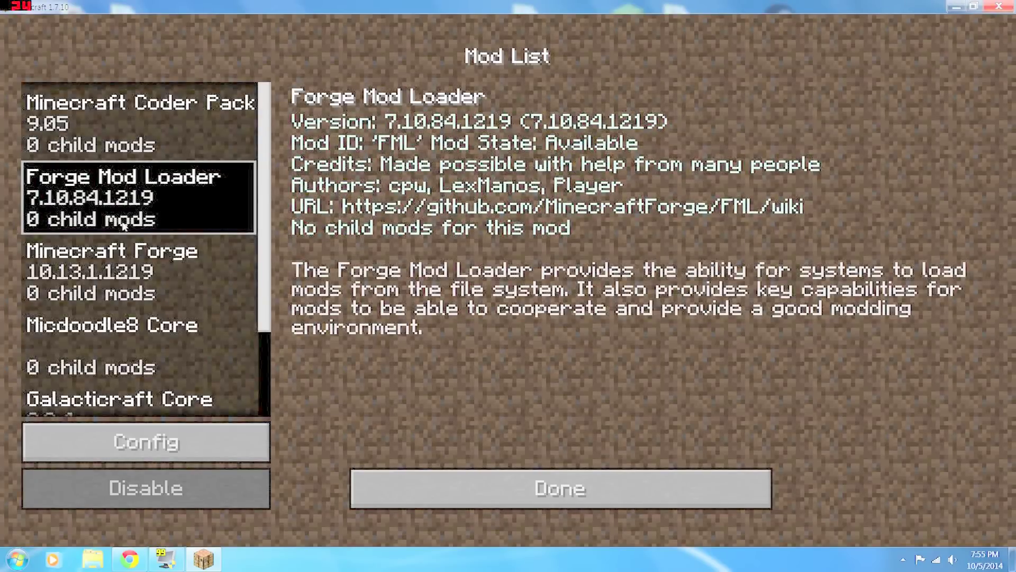
left_click(125, 261)
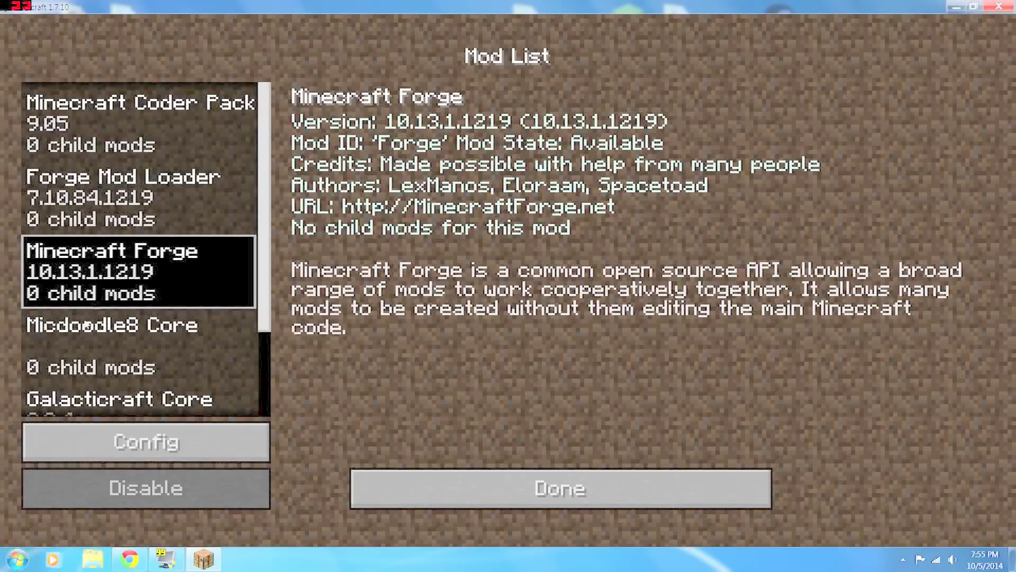
left_click(91, 329)
scroll(238, 302, "down", 1)
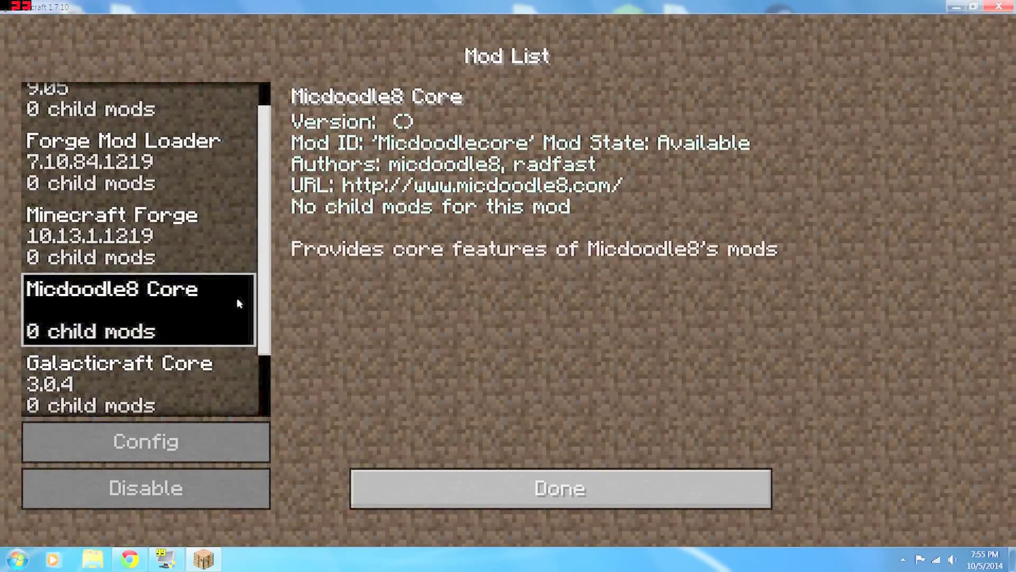
scroll(263, 336, "down", 2)
left_click(142, 307)
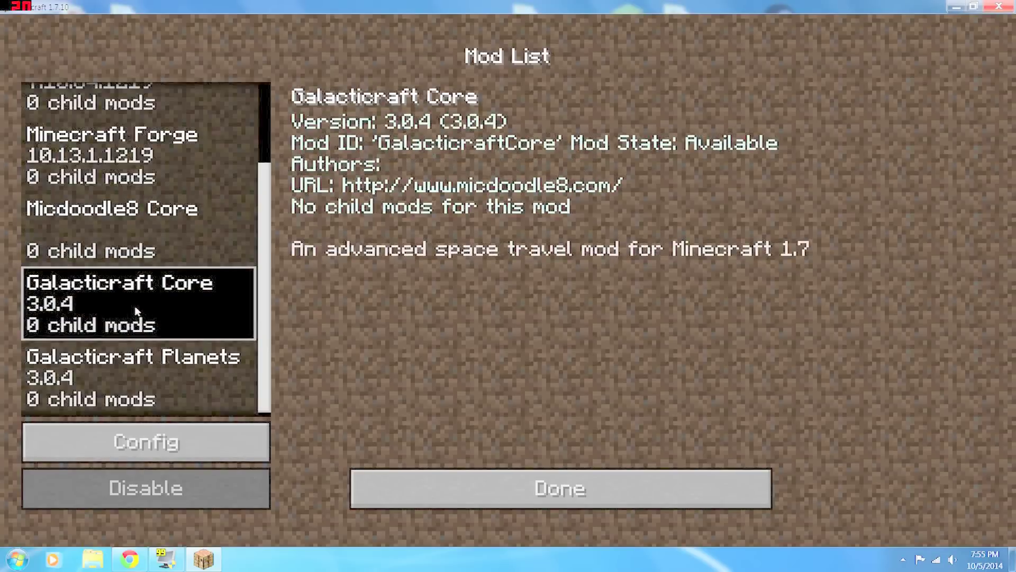
left_click(94, 367)
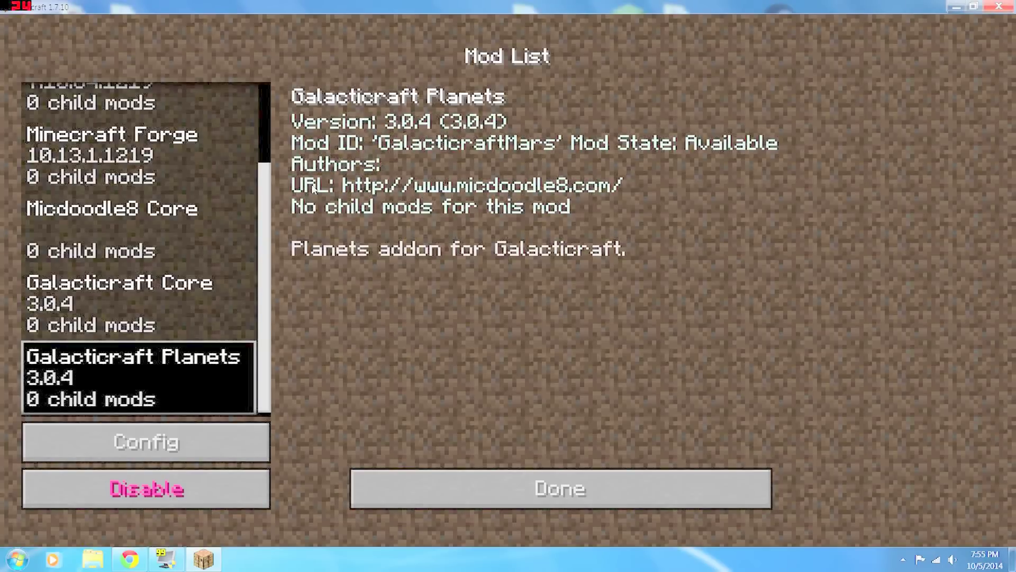
left_click(572, 489)
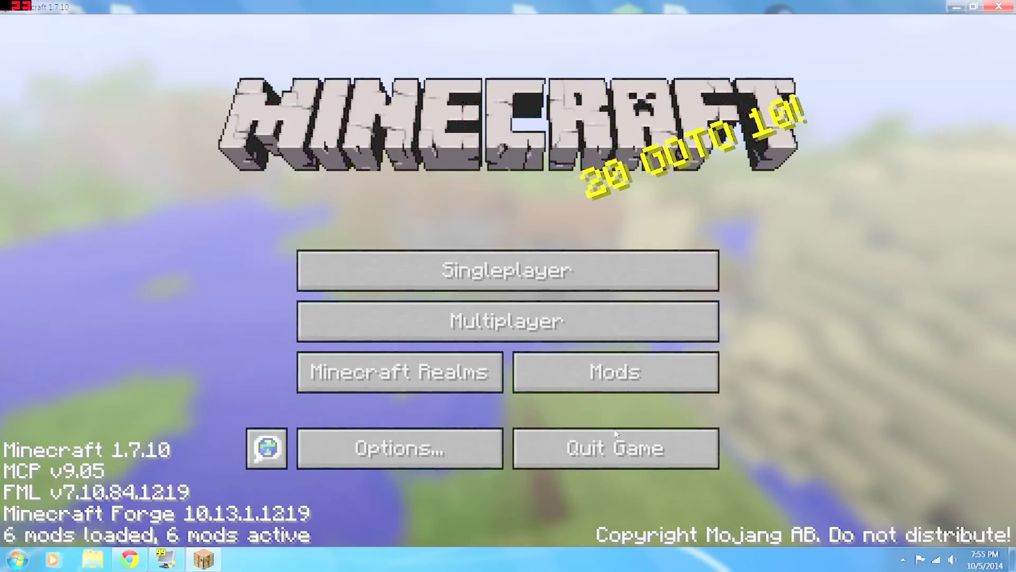
Step: Open Singleplayer and play the world 'survival w cheats test'
left_click(504, 277)
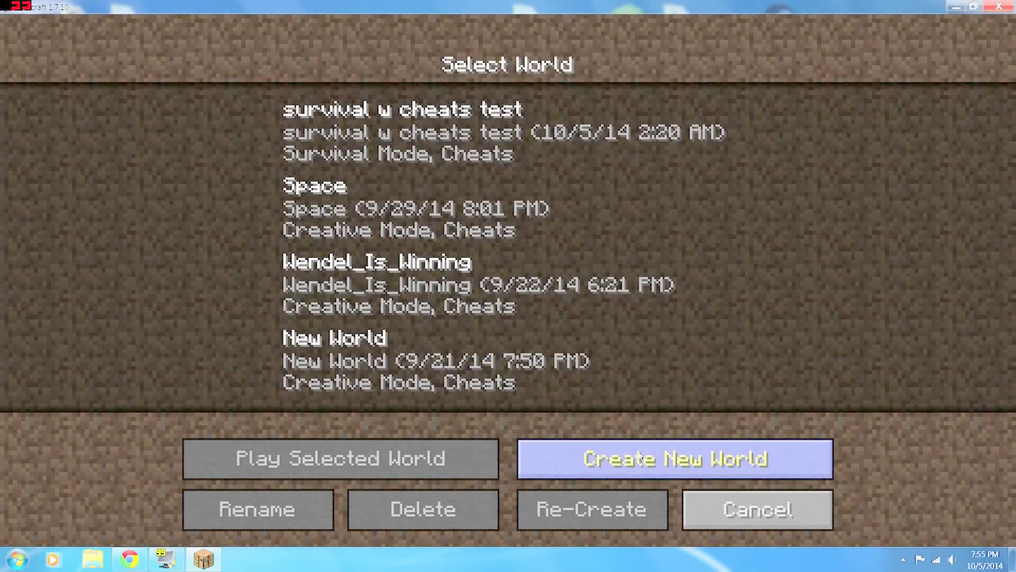
left_click(399, 128)
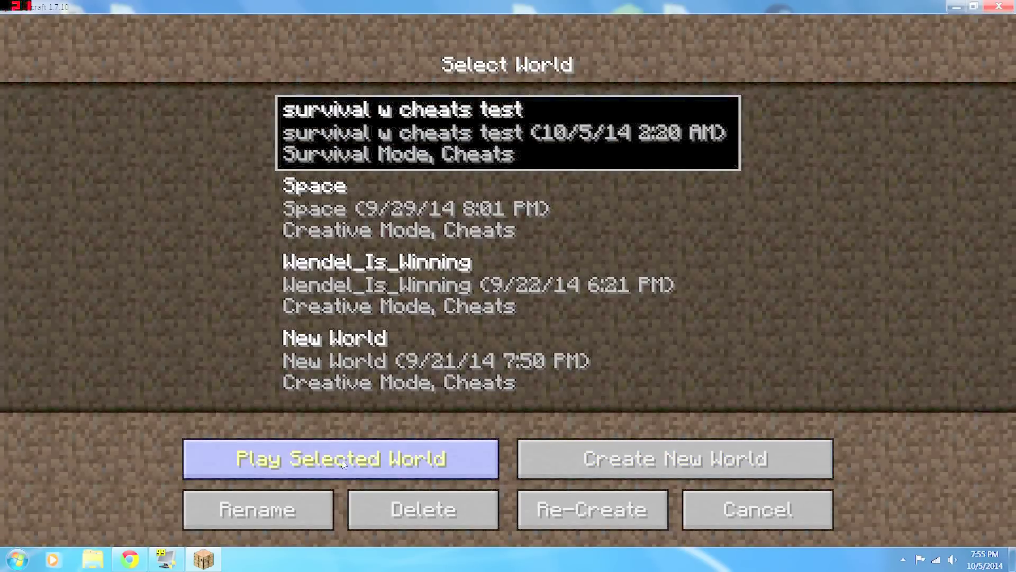
left_click(320, 462)
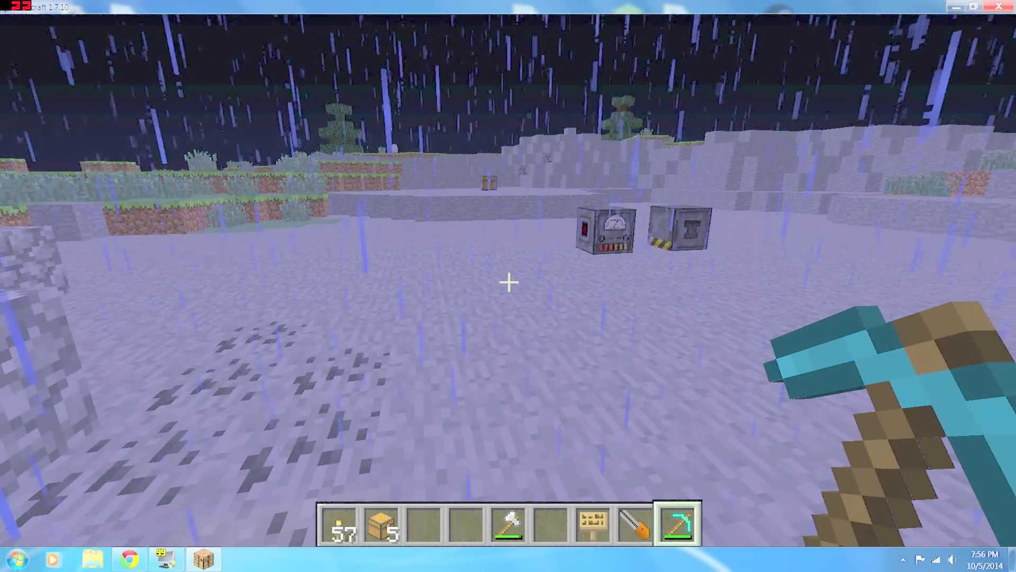
Step: View the Galacticraft Items and Blocks creative tabs, then walk toward the two machines
key("e")
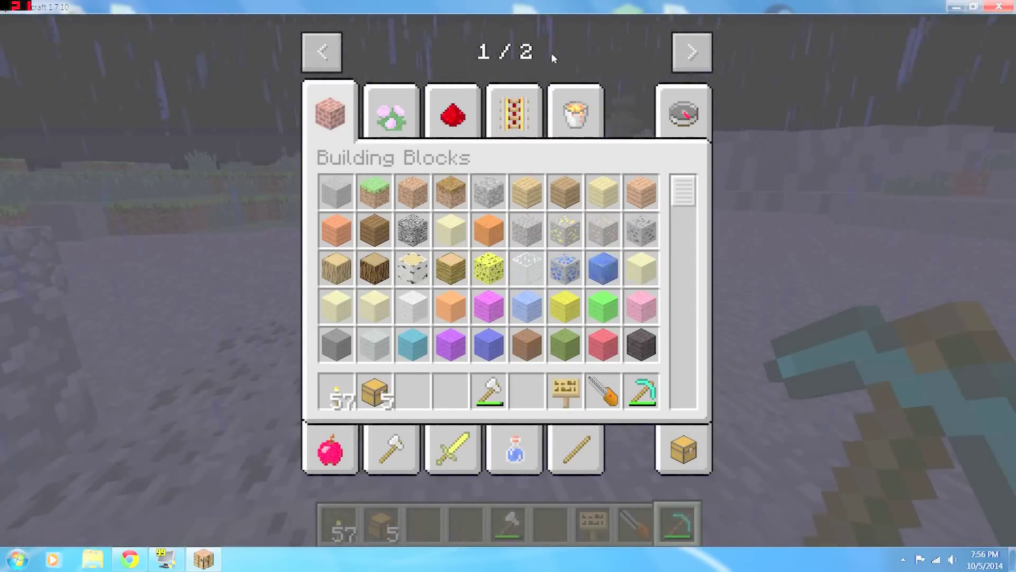
left_click(691, 53)
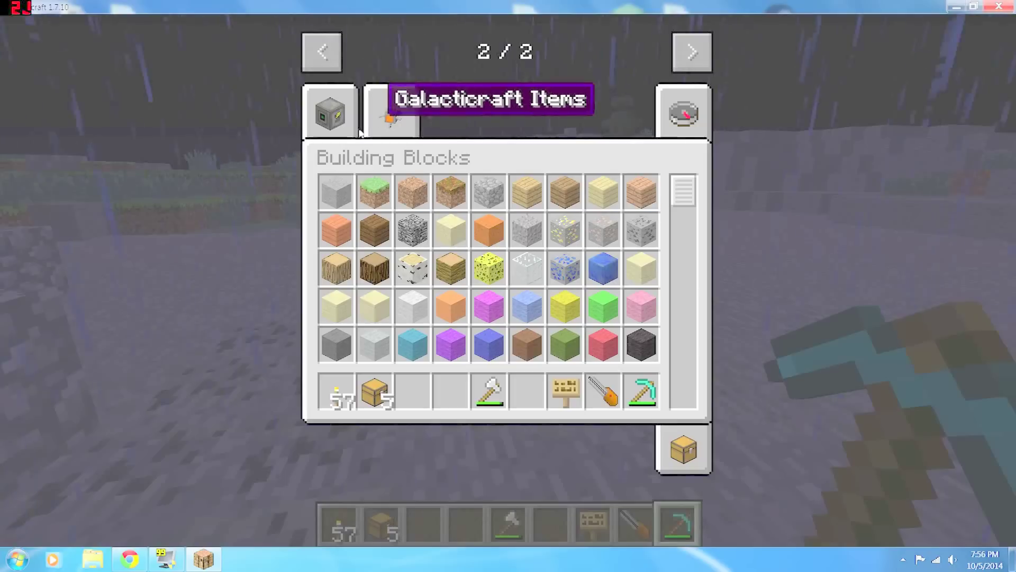
left_click(396, 112)
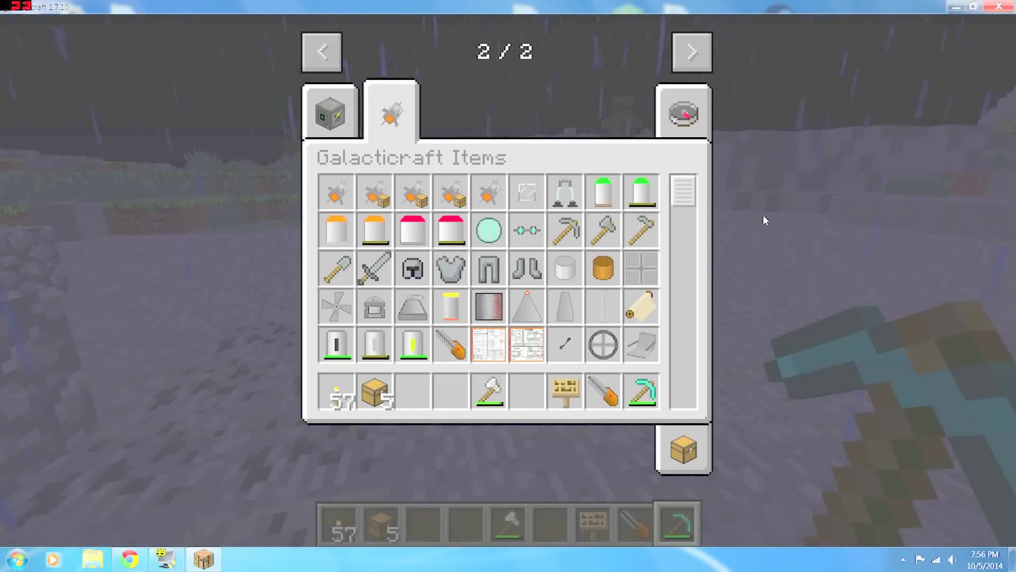
left_click(328, 115)
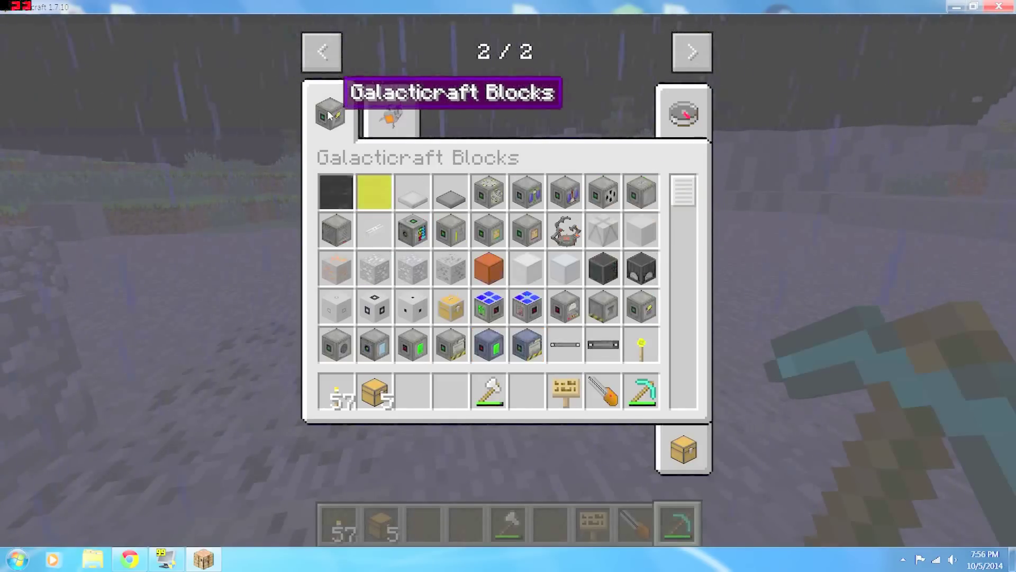
left_click(388, 112)
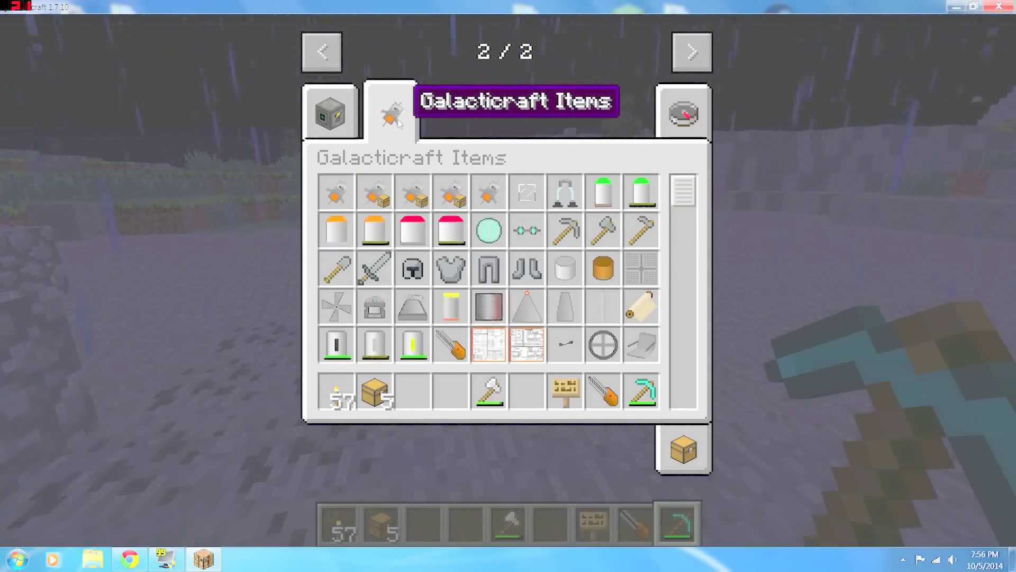
left_click(329, 112)
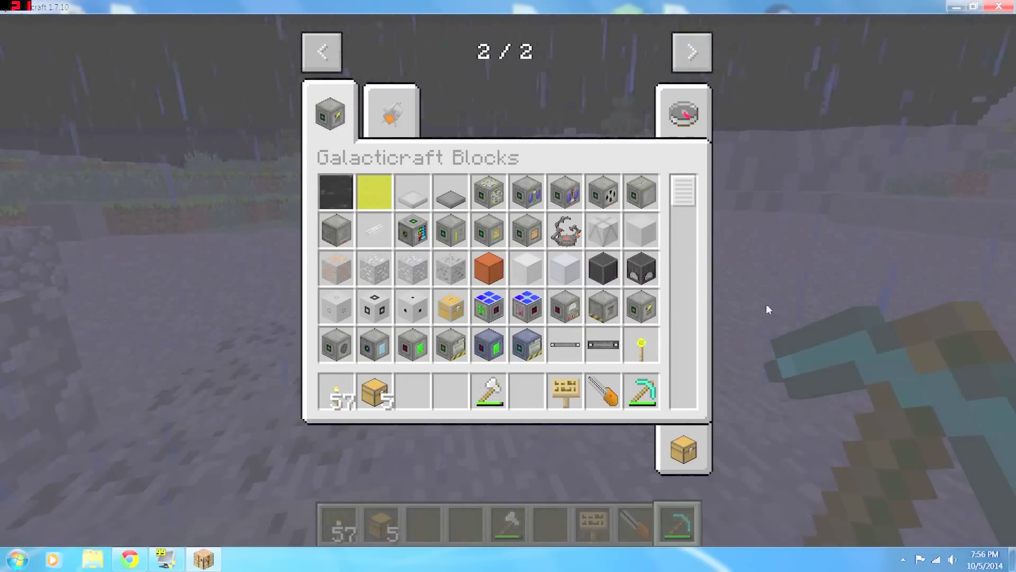
key("e")
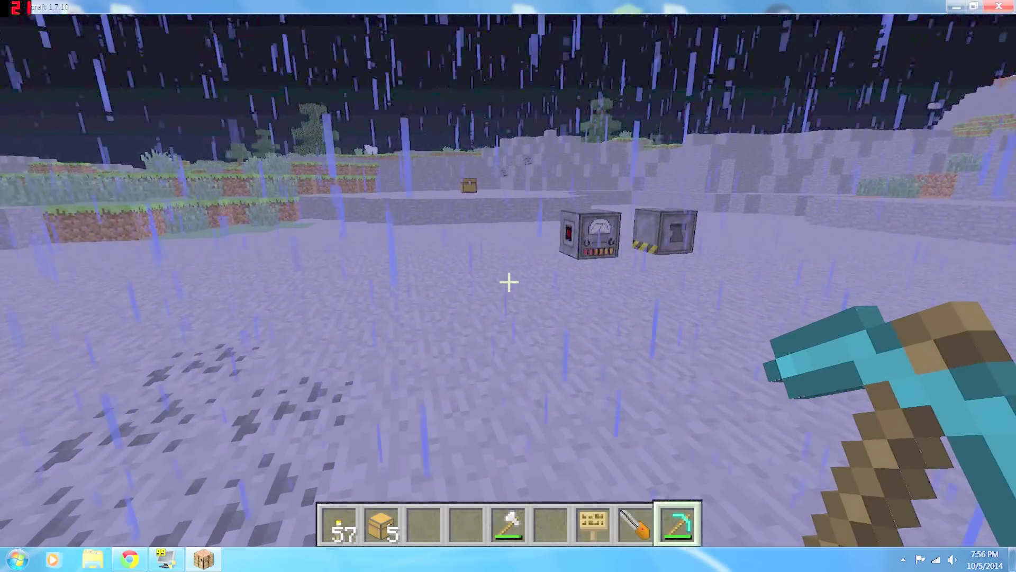
key("w")
key("w")
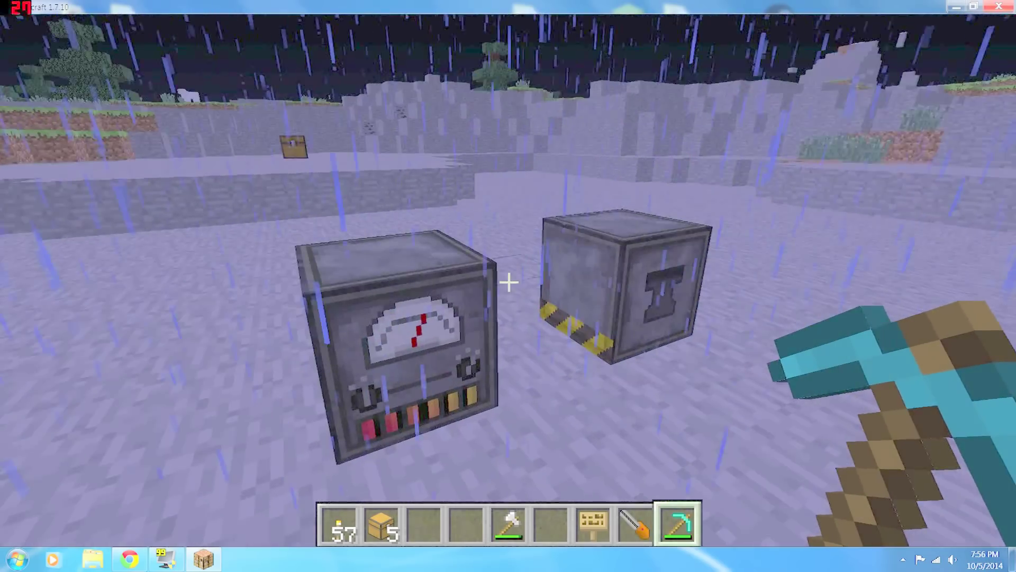